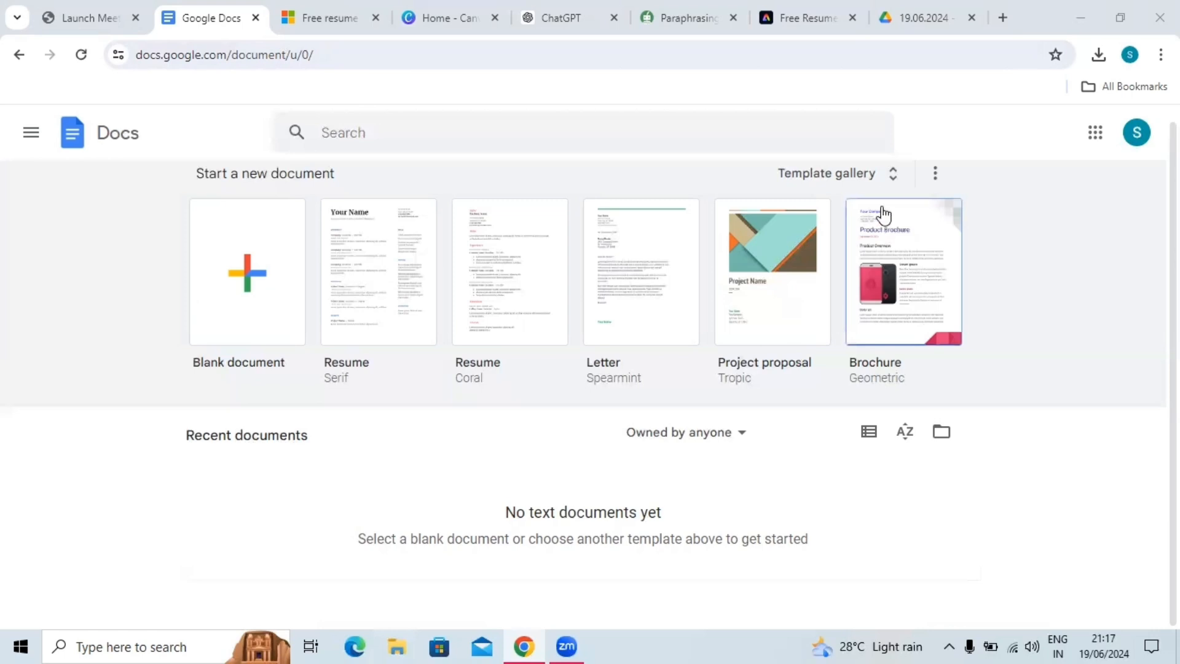
Create a new document from the Serif resume template in the template gallery
left_click(891, 181)
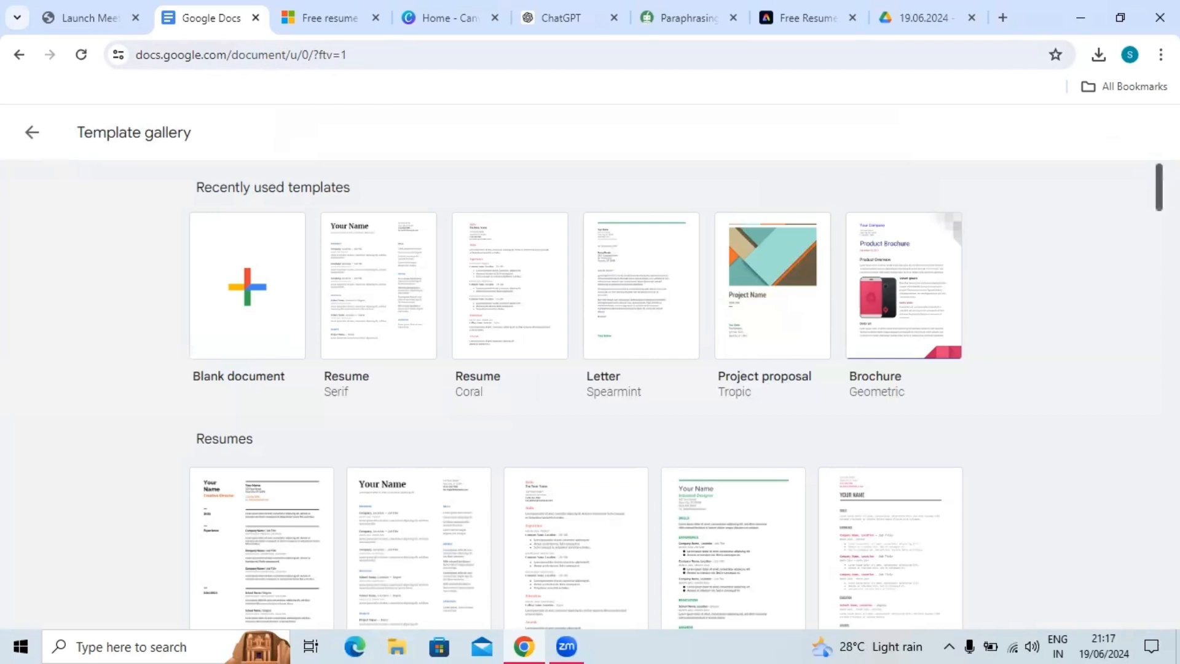
scroll(458, 398, "down", 2)
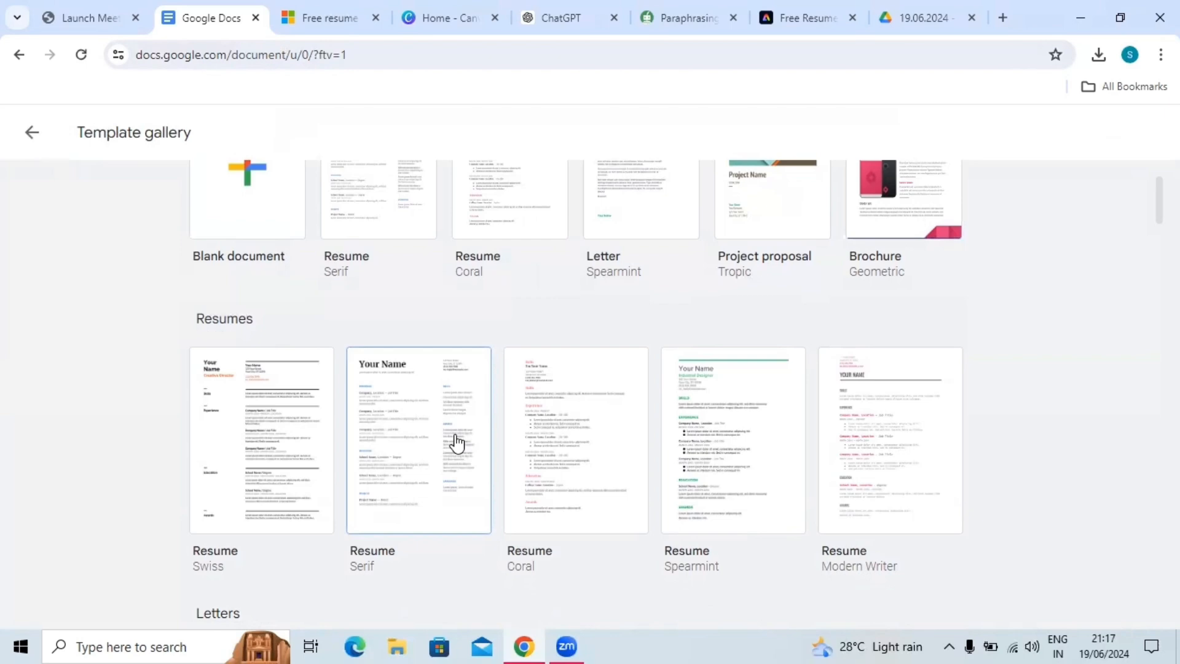
left_click(415, 436)
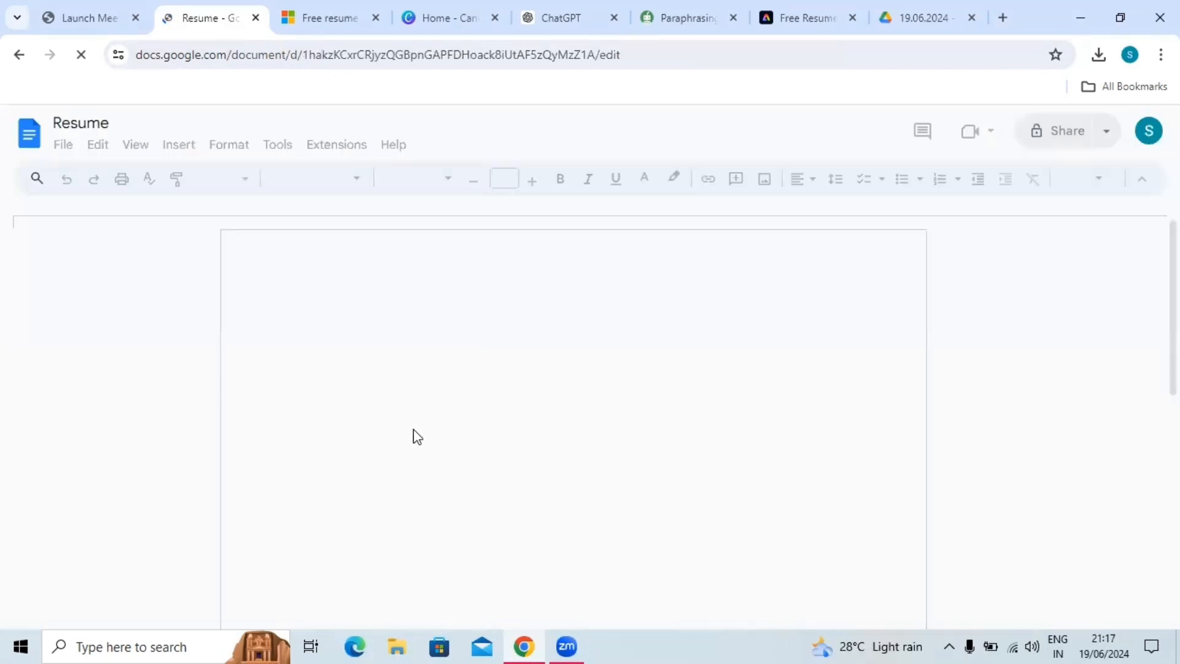
Clear the "Your Name" placeholder in the resume title and start entering the candidate's name in capitals
left_click(503, 316)
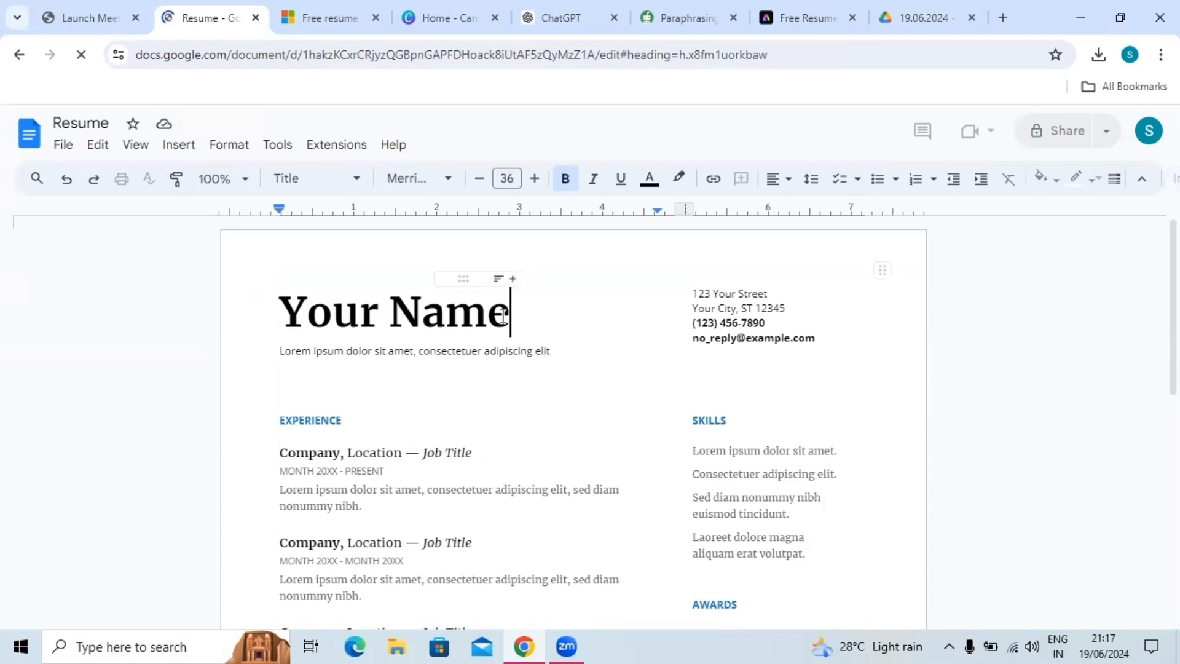
key("BackSpace")
key("BackSpace")
key("BackSpace")
key("BackSpace")
key("BackSpace")
key("BackSpace")
key("BackSpace")
key("BackSpace")
key("BackSpace")
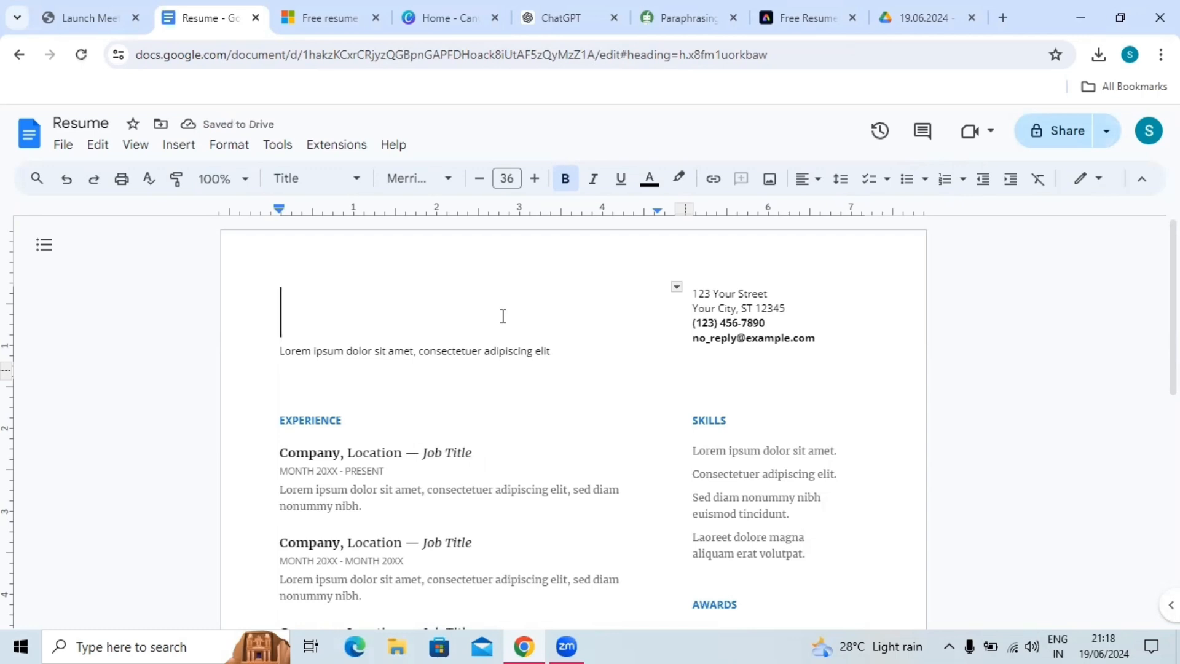
type("SS")
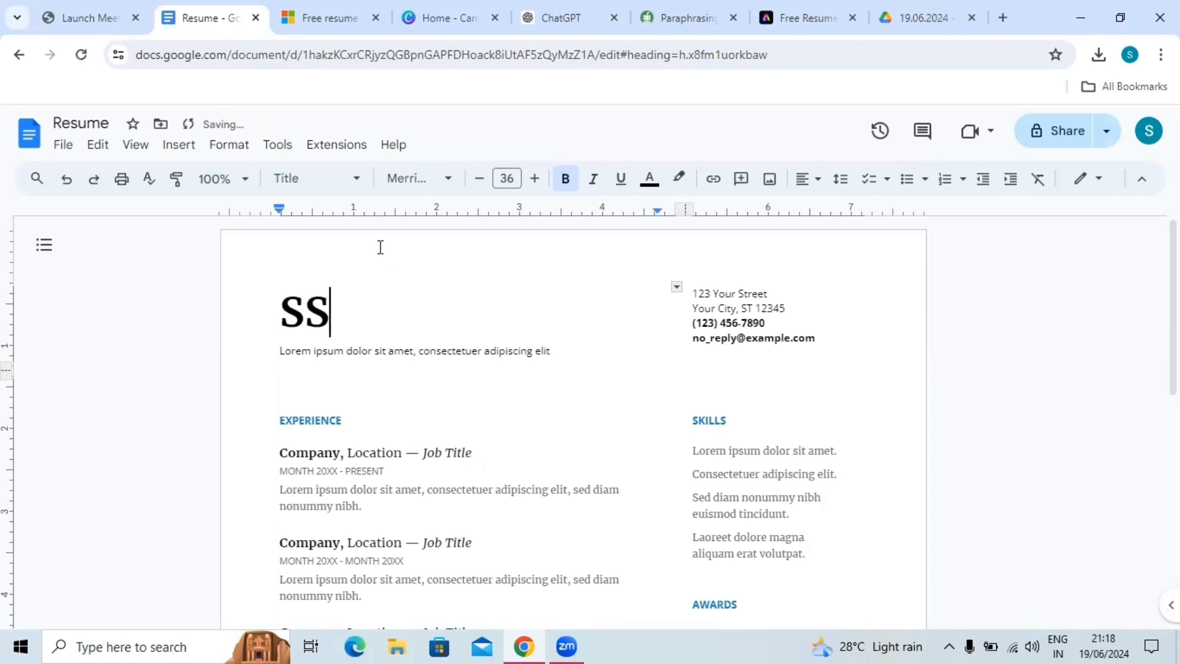
Return to the document list, reopen the resume from the recent documents, and complete the candidate's first name in the title
left_click(27, 137)
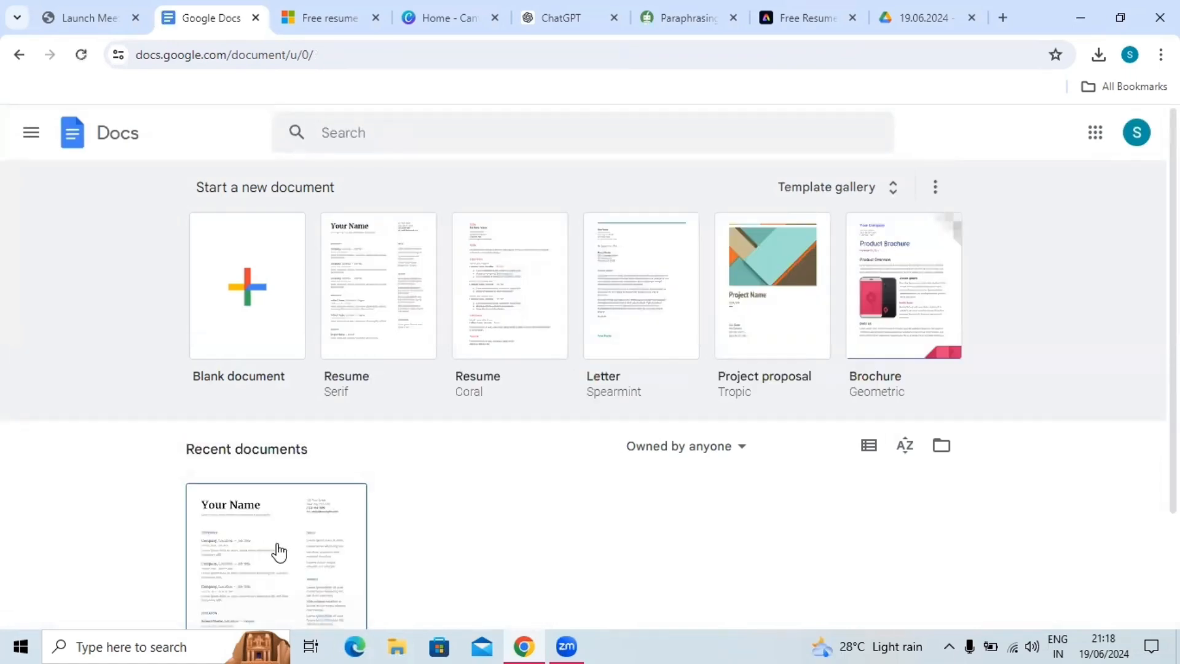
left_click(278, 552)
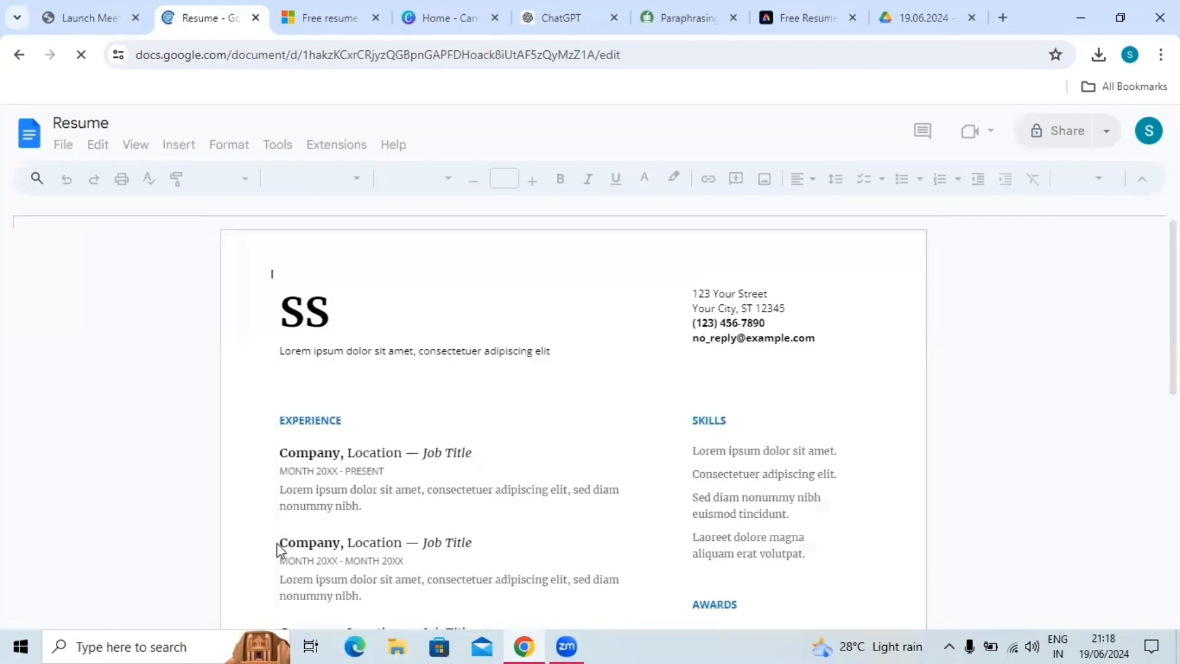
left_click(343, 314)
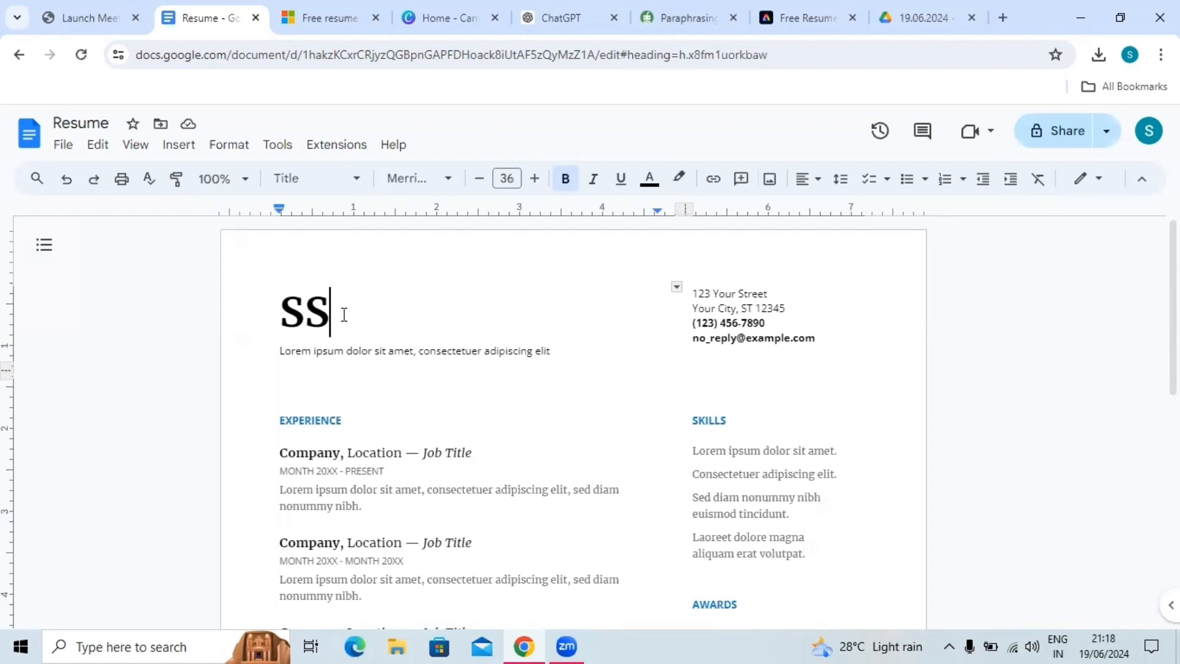
key("BackSpace")
type("USHMI")
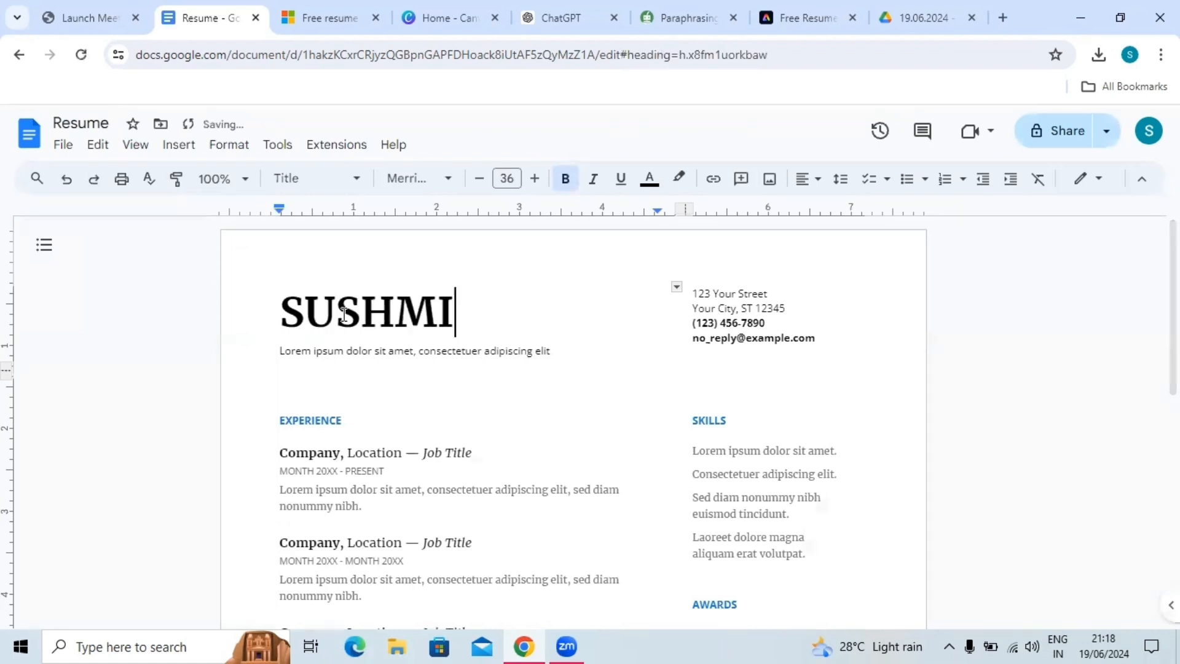
type("THA")
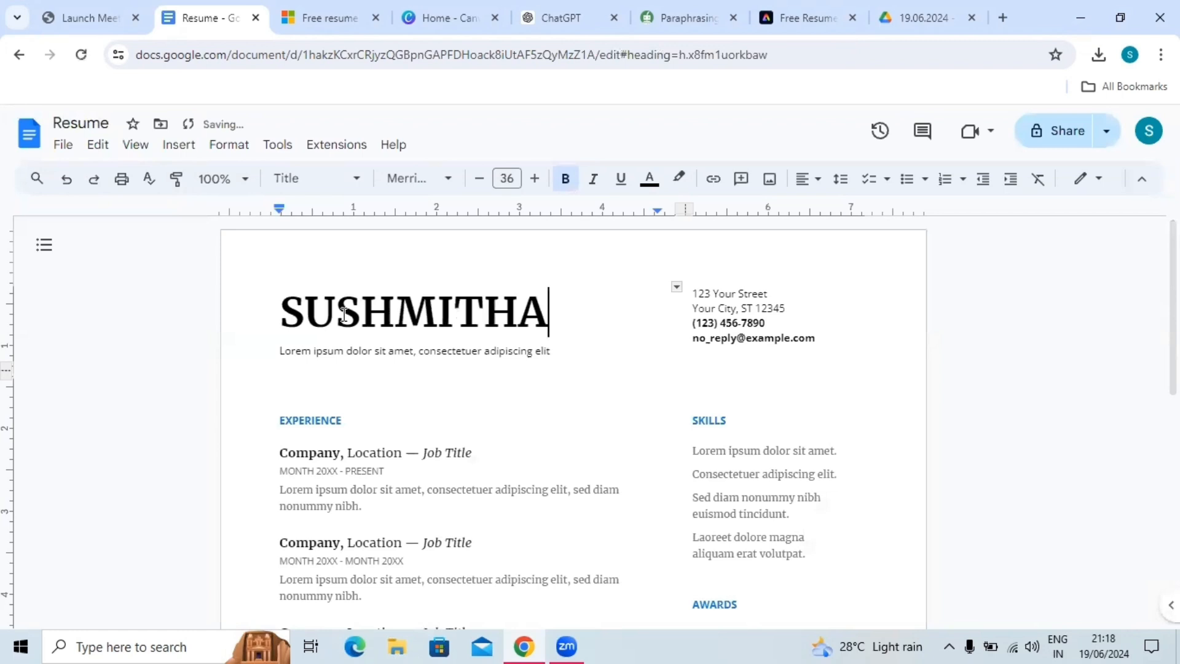
Replace the placeholder line beneath the name with the job title "GRAPHIC DESIGNER"
left_click(367, 356)
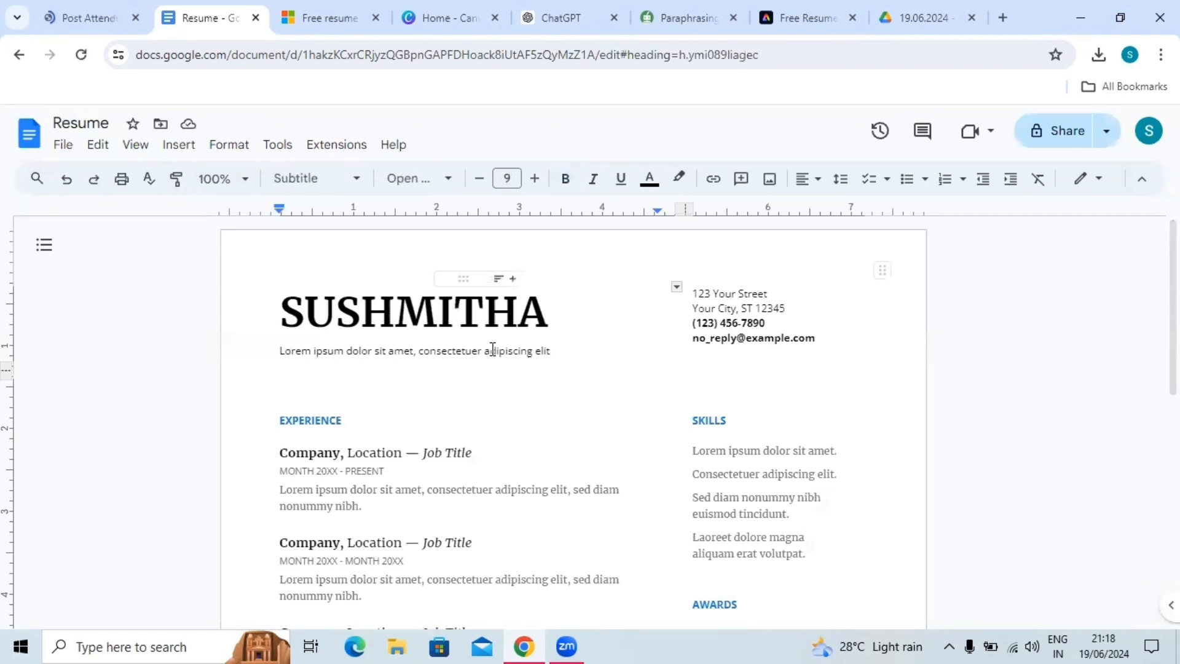
left_click_drag(558, 352, 277, 349)
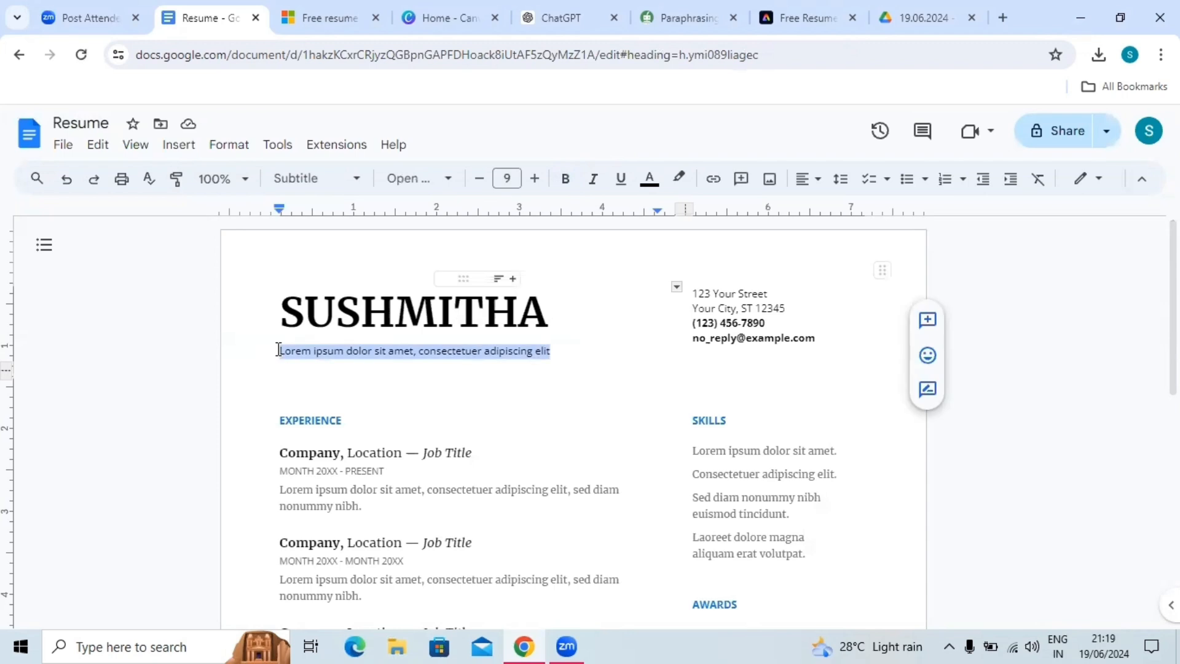
type("GRA")
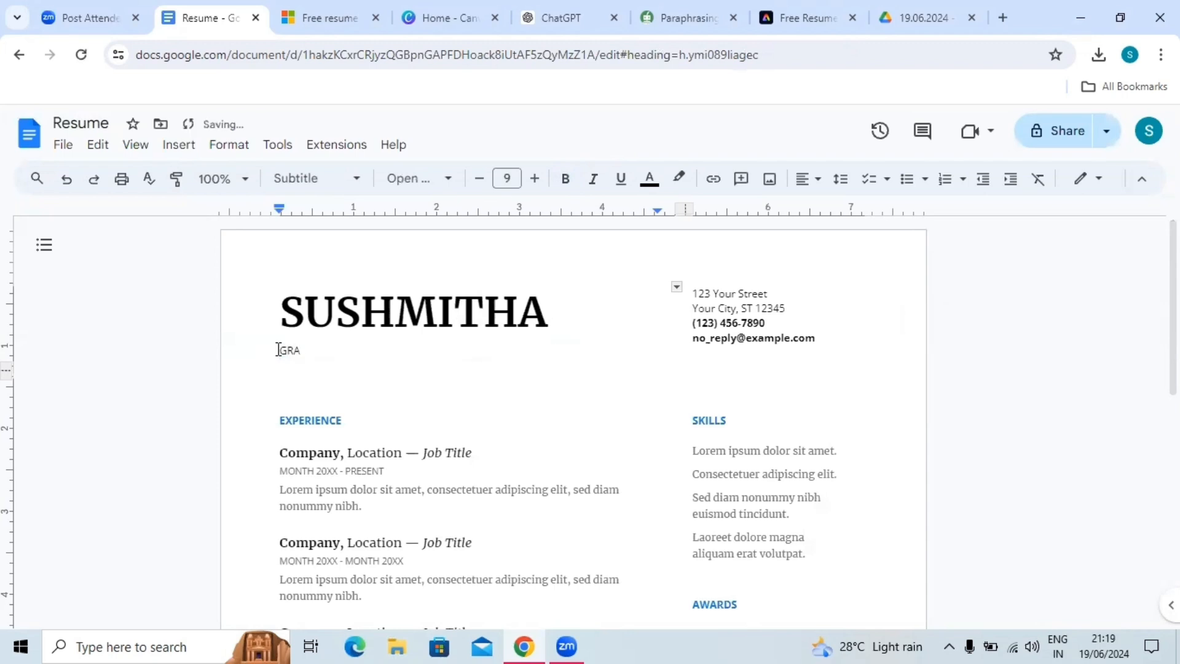
type("PHIC")
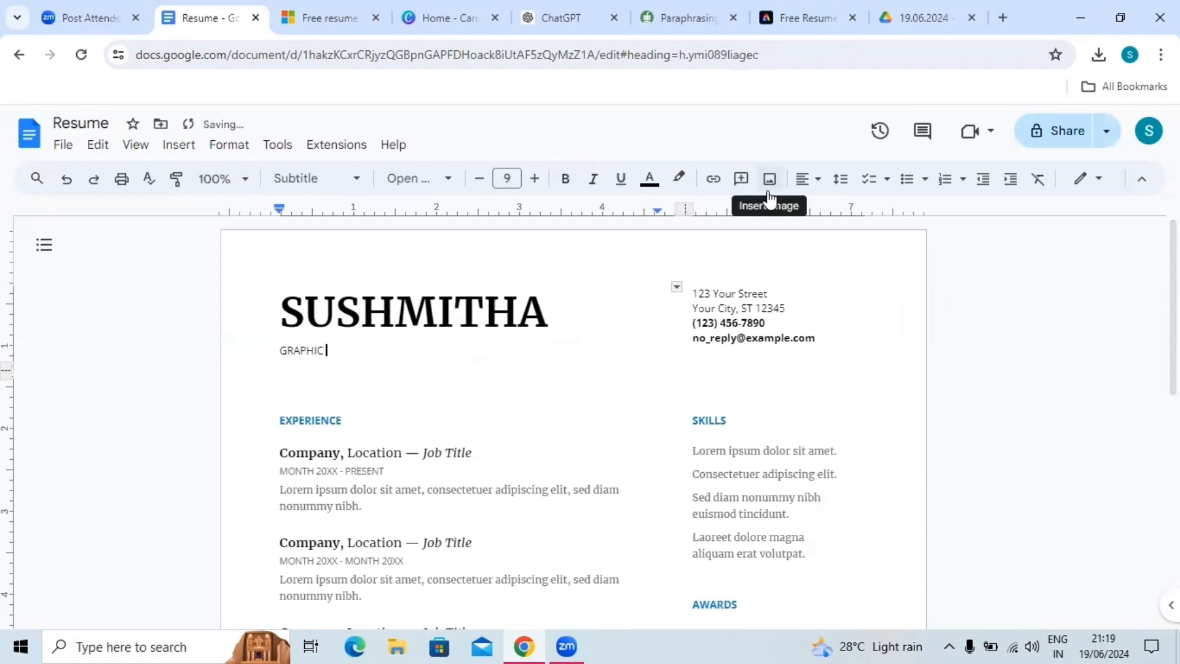
type(" DESIGNER")
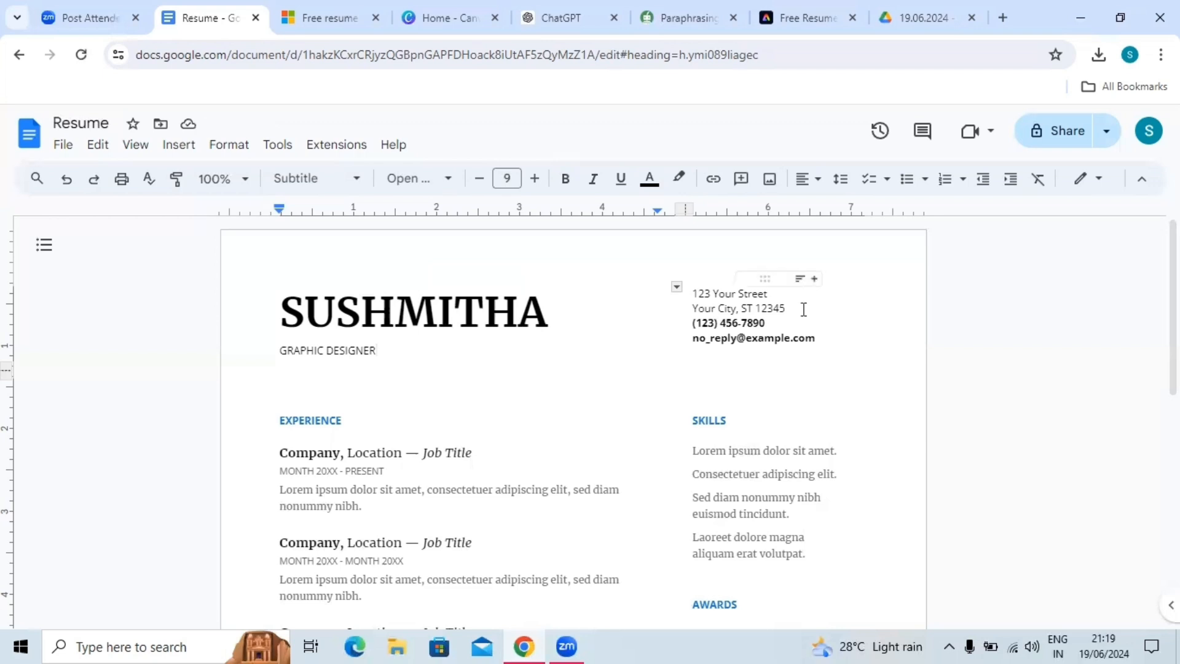
left_click(730, 297)
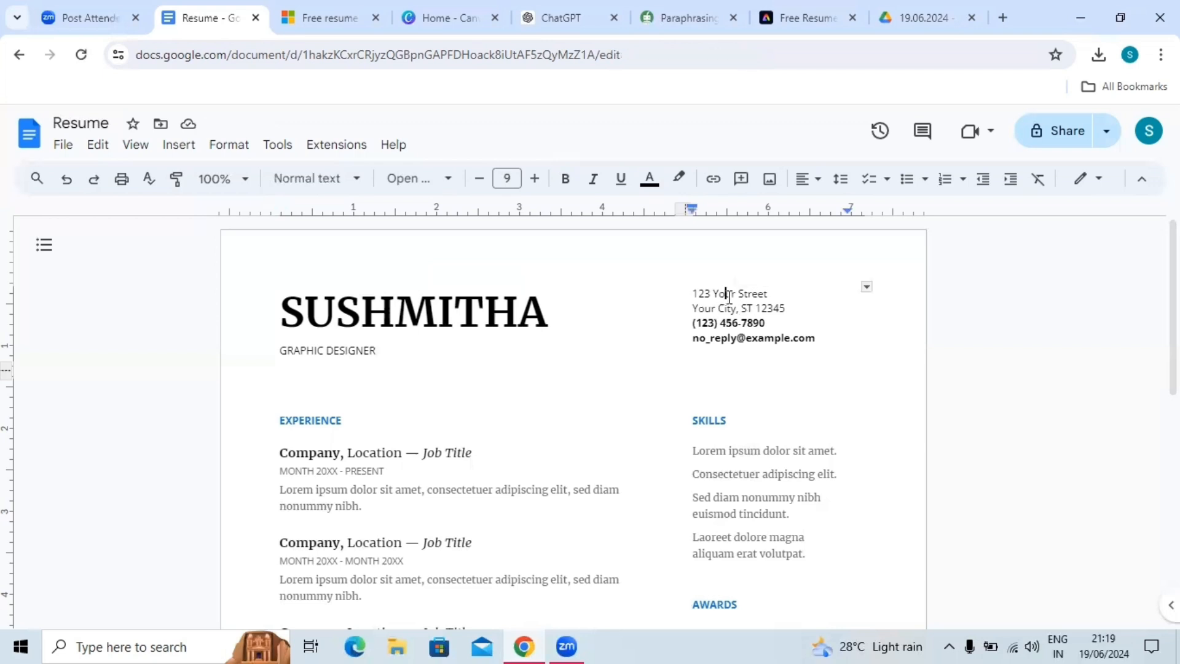
left_click(732, 325)
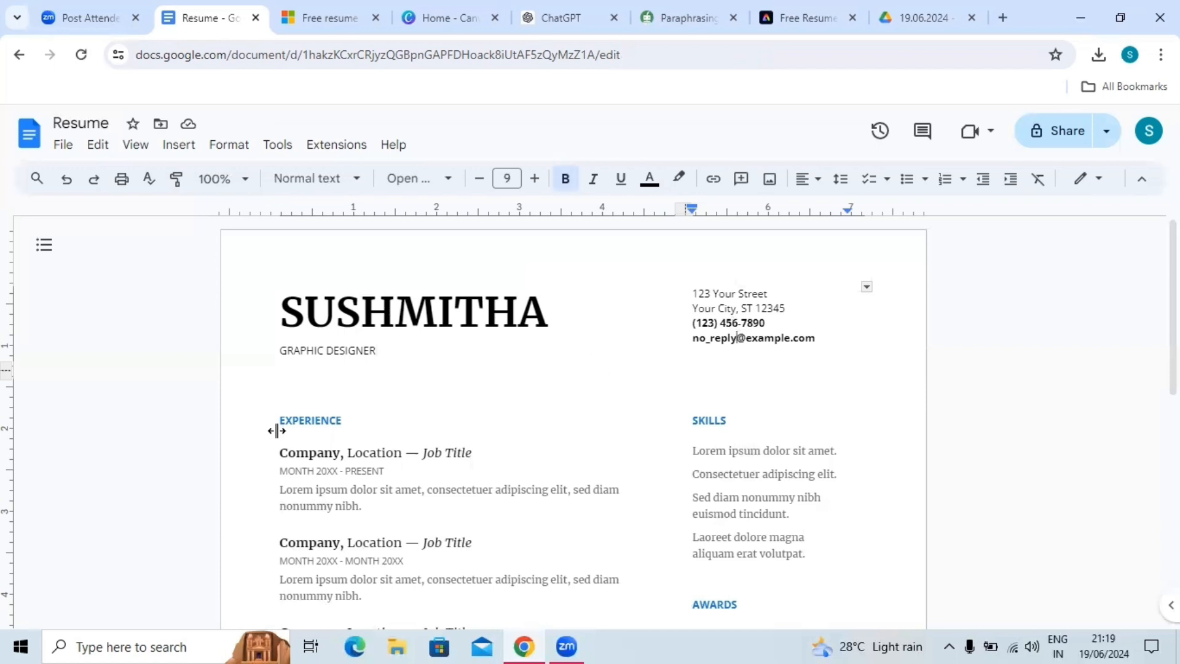
left_click(309, 421)
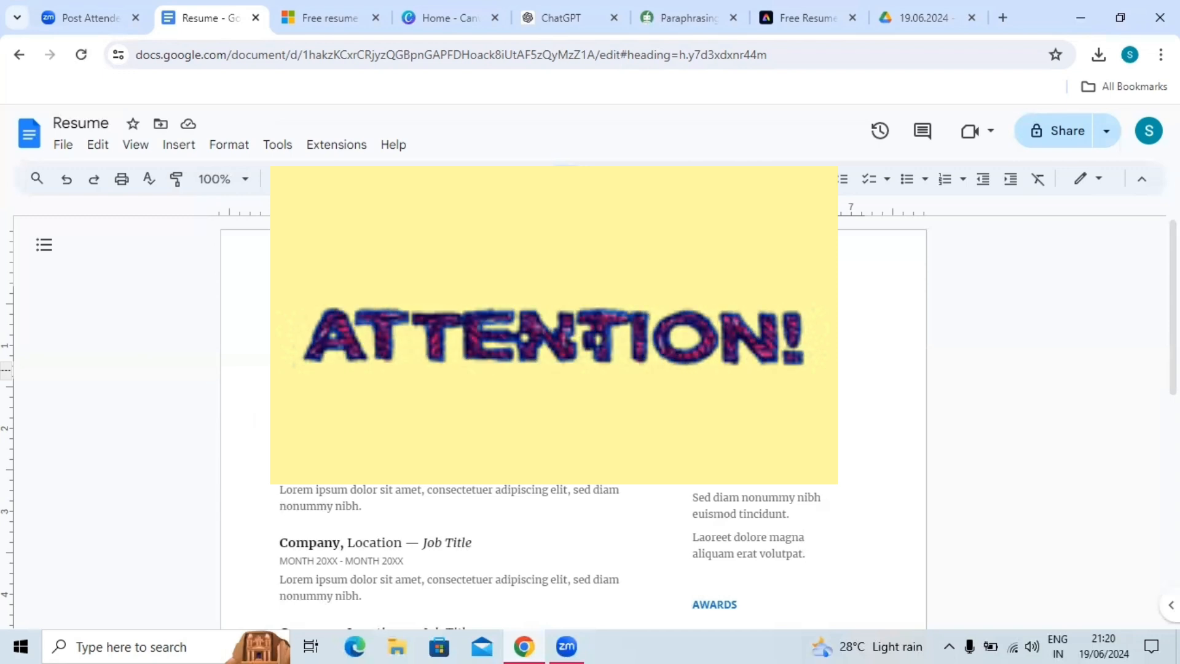
Fill in the first Experience entry with the heading "ABC COMPANY, TRICHY" and the period "2019 - PRESENT"
left_click(281, 453)
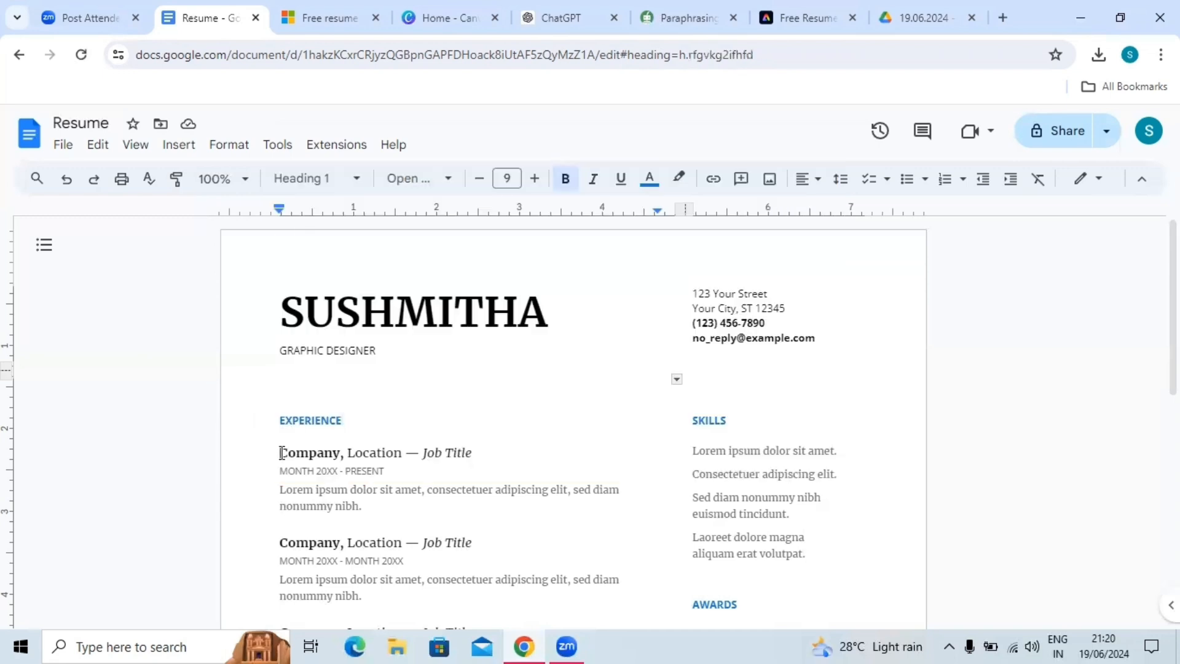
left_click_drag(280, 453, 472, 454)
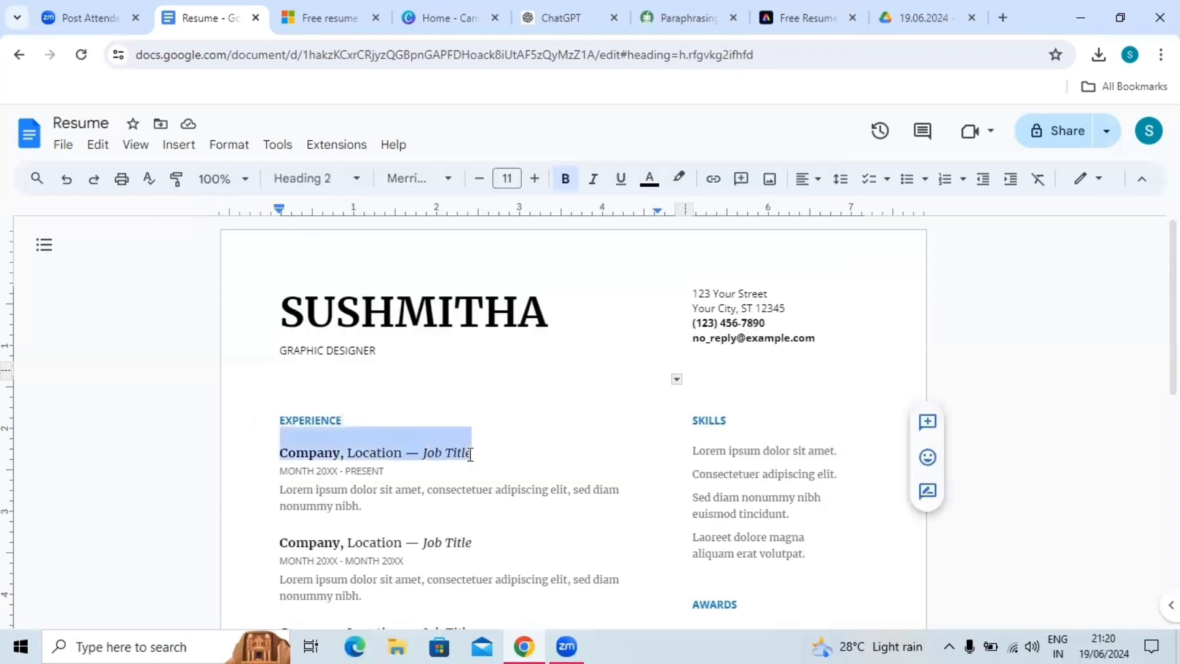
type("AN")
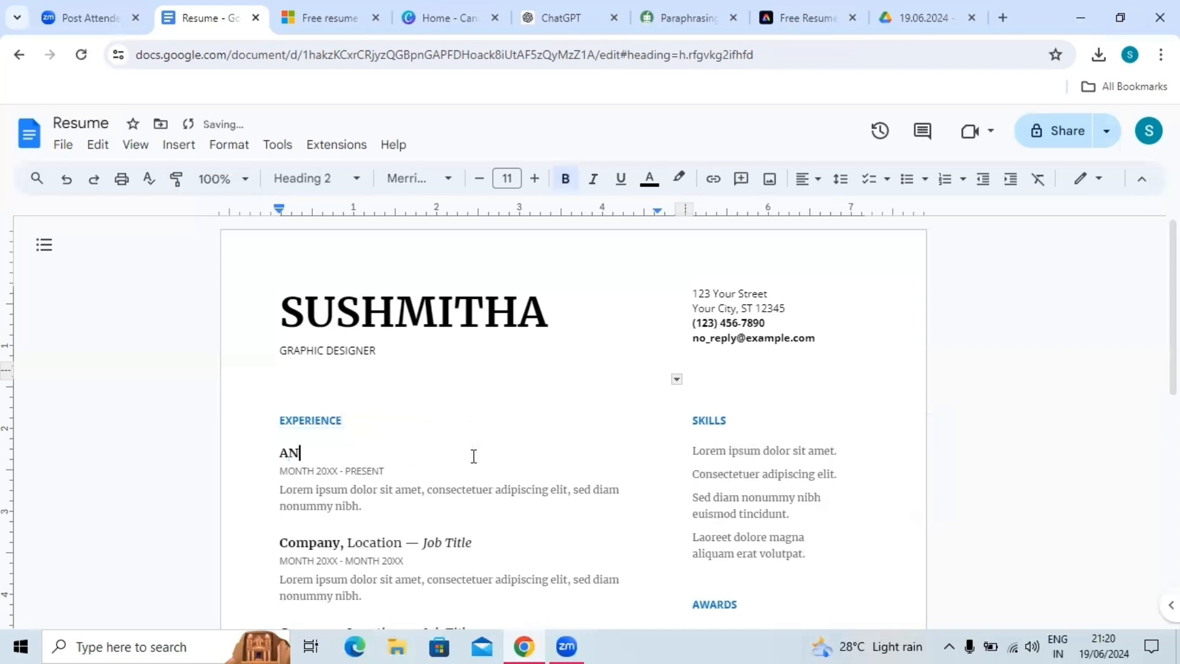
key("BackSpace")
type("BC COMPANY,")
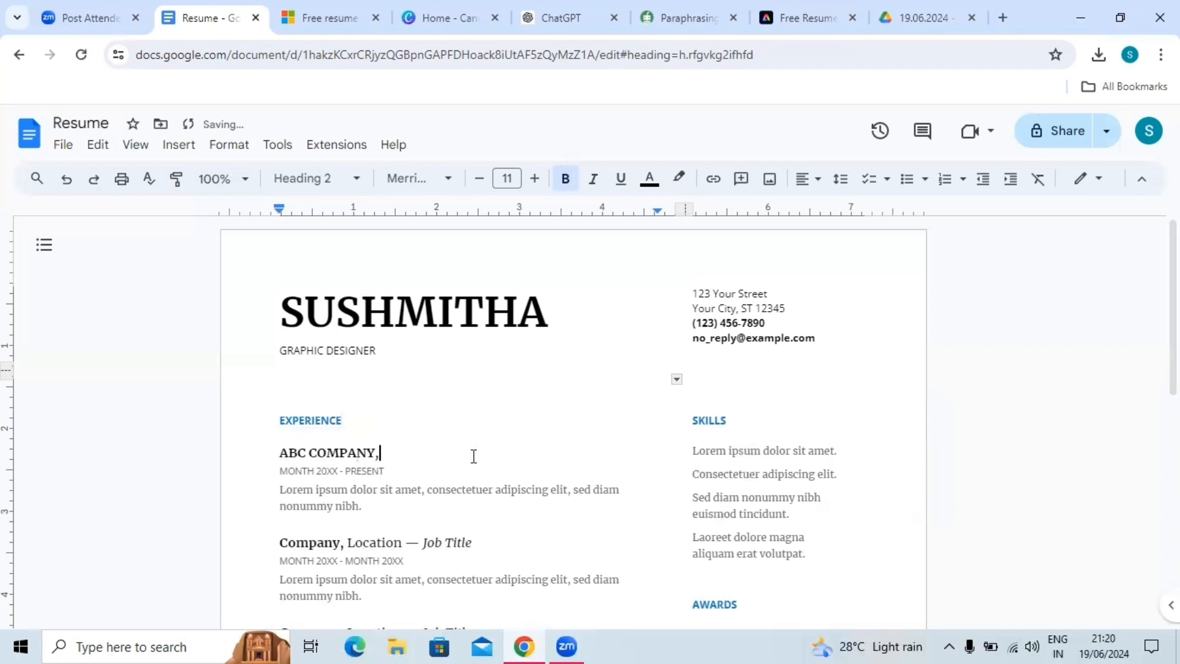
type(" TRICHY")
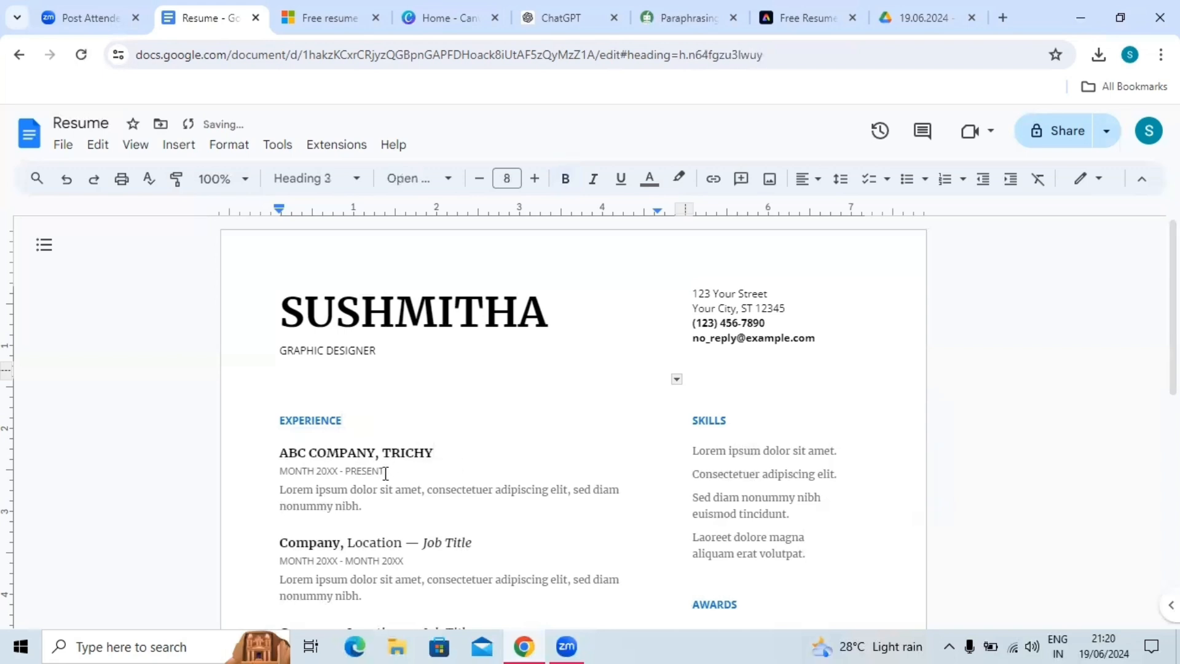
left_click_drag(386, 473, 282, 472)
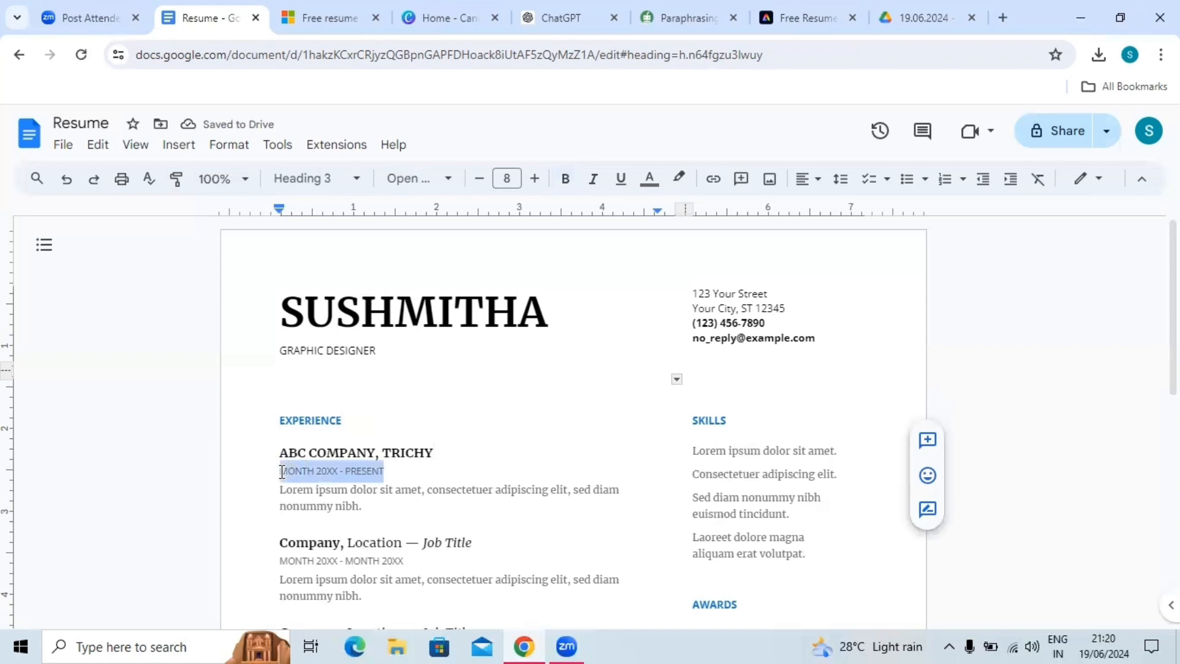
type("201")
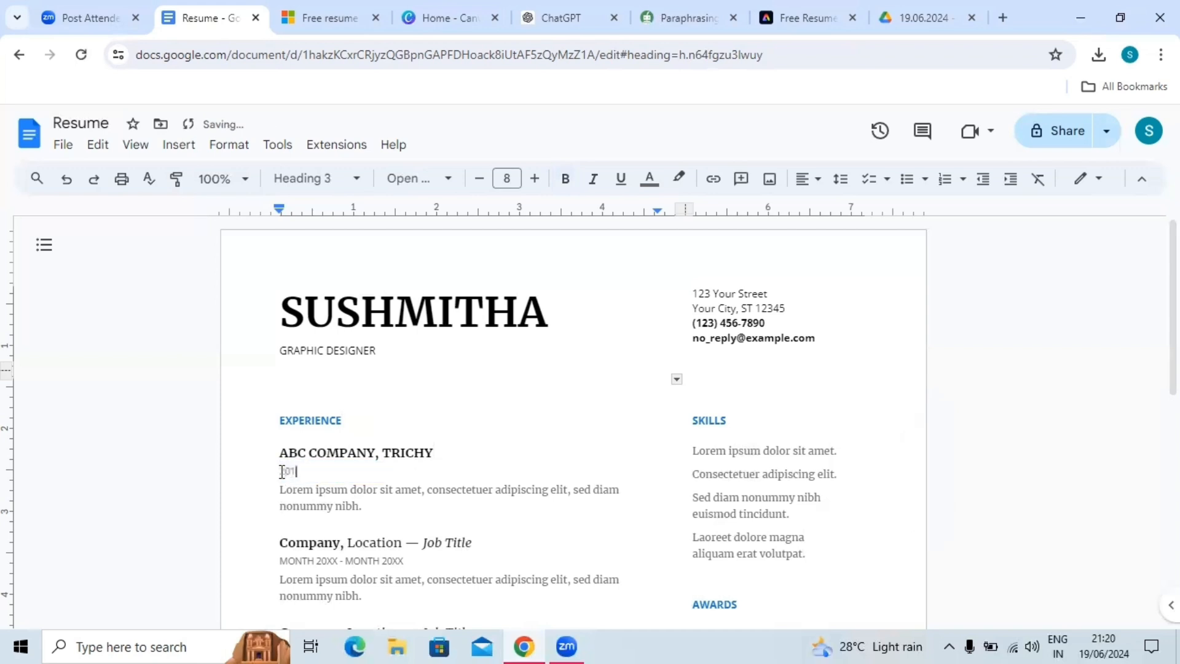
type("9 - PRESENT")
left_click(368, 503)
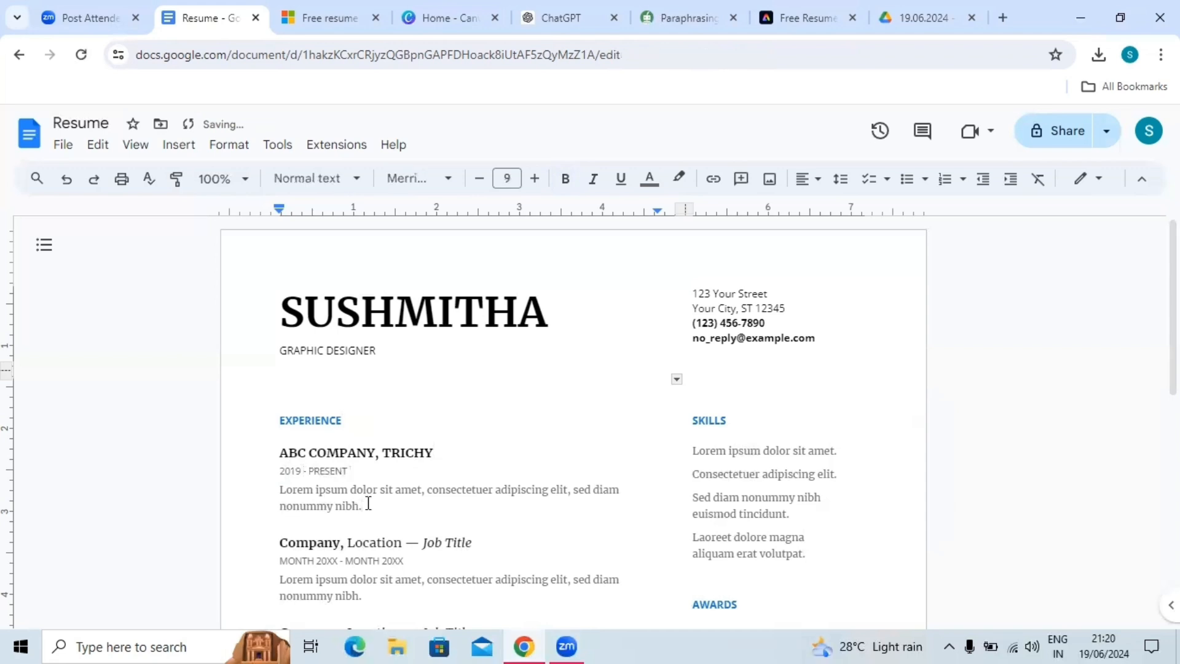
left_click_drag(363, 506, 284, 496)
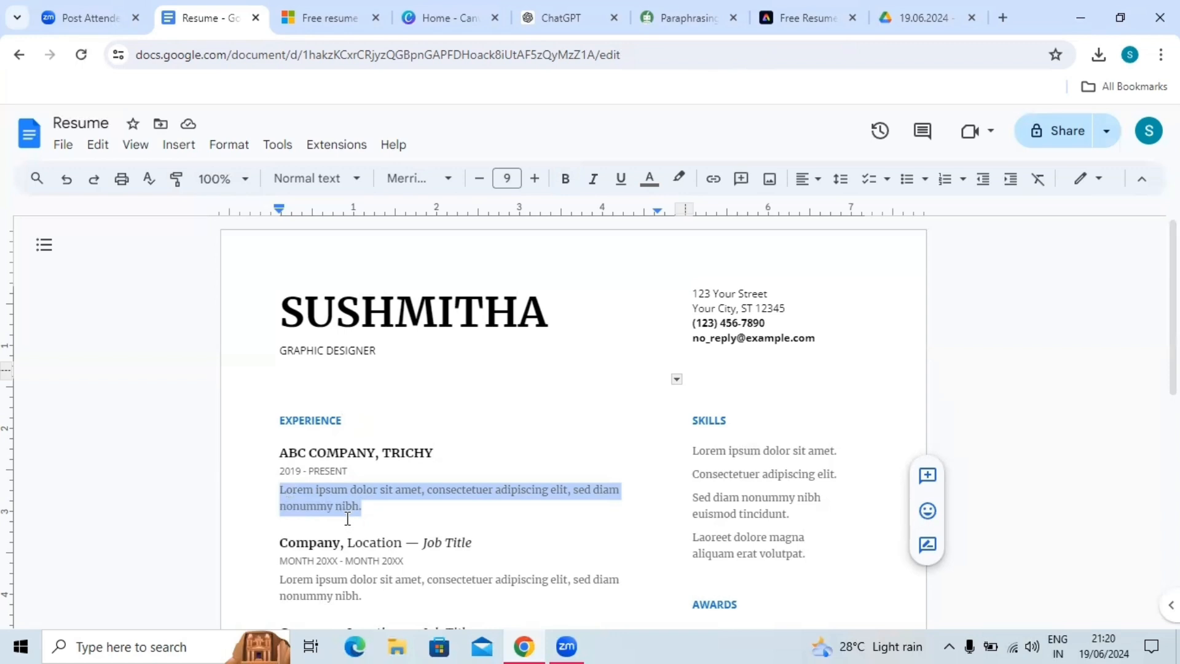
left_click(332, 561)
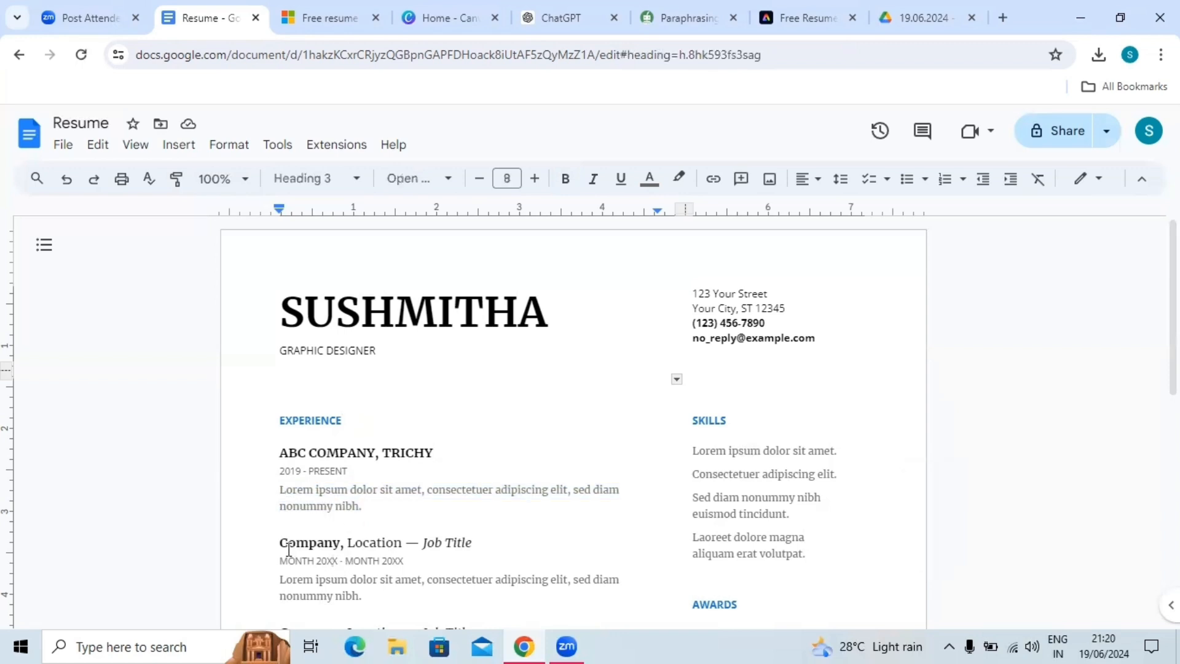
Fill in the second Experience entry with the heading "MNK COMPANY, MADURAI" and the period "2017 - 2019"
left_click_drag(280, 544, 482, 542)
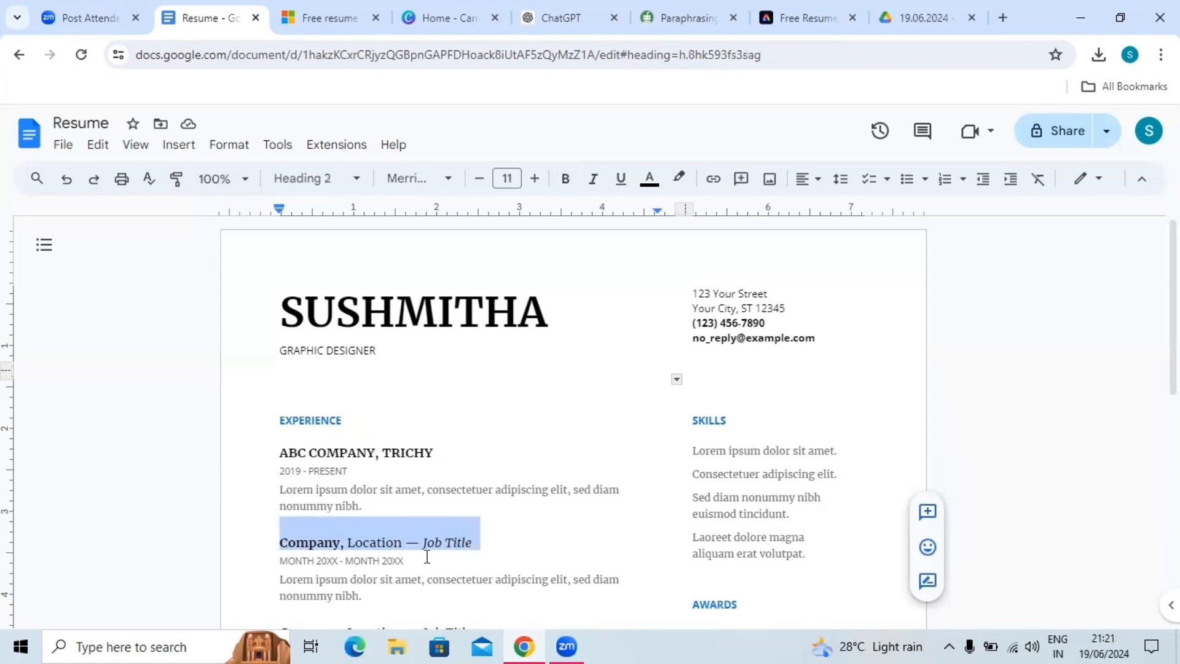
type("MNK")
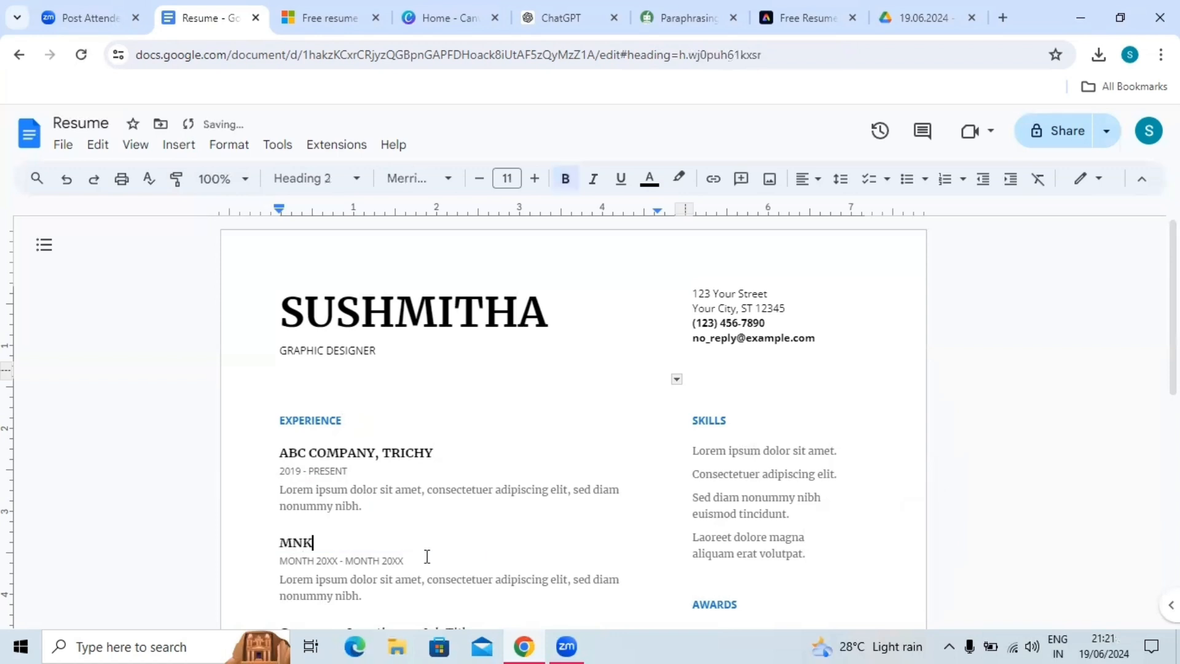
type(" COMPANY, MA")
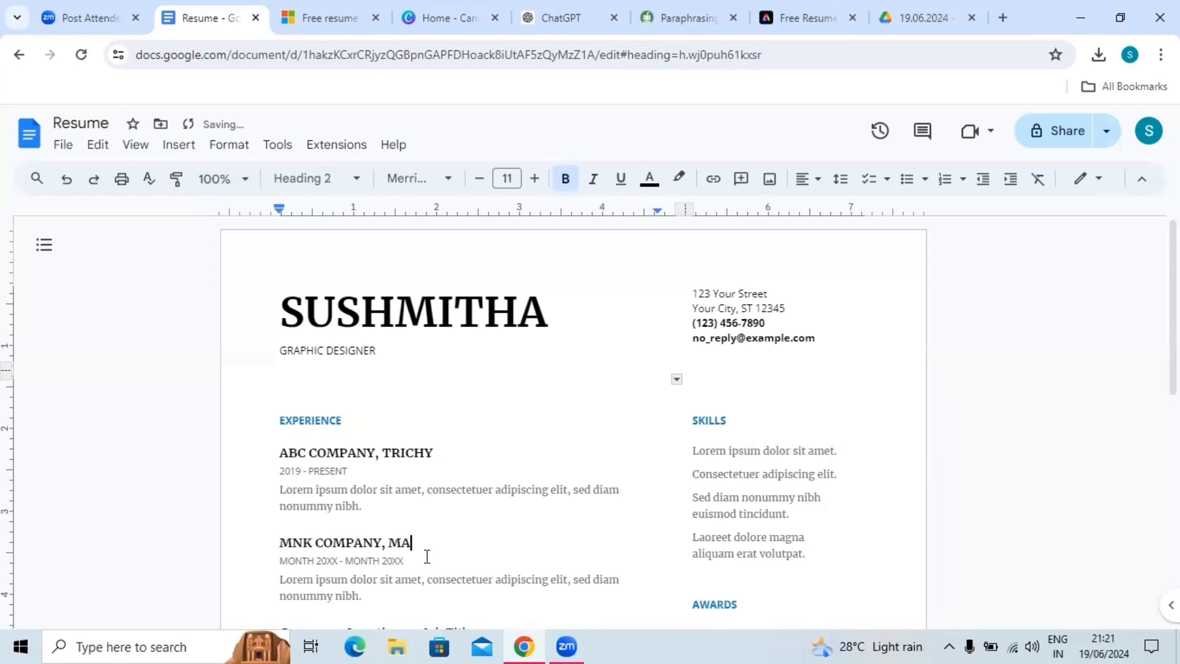
type("DURAI")
left_click_drag(281, 561, 409, 566)
type("2")
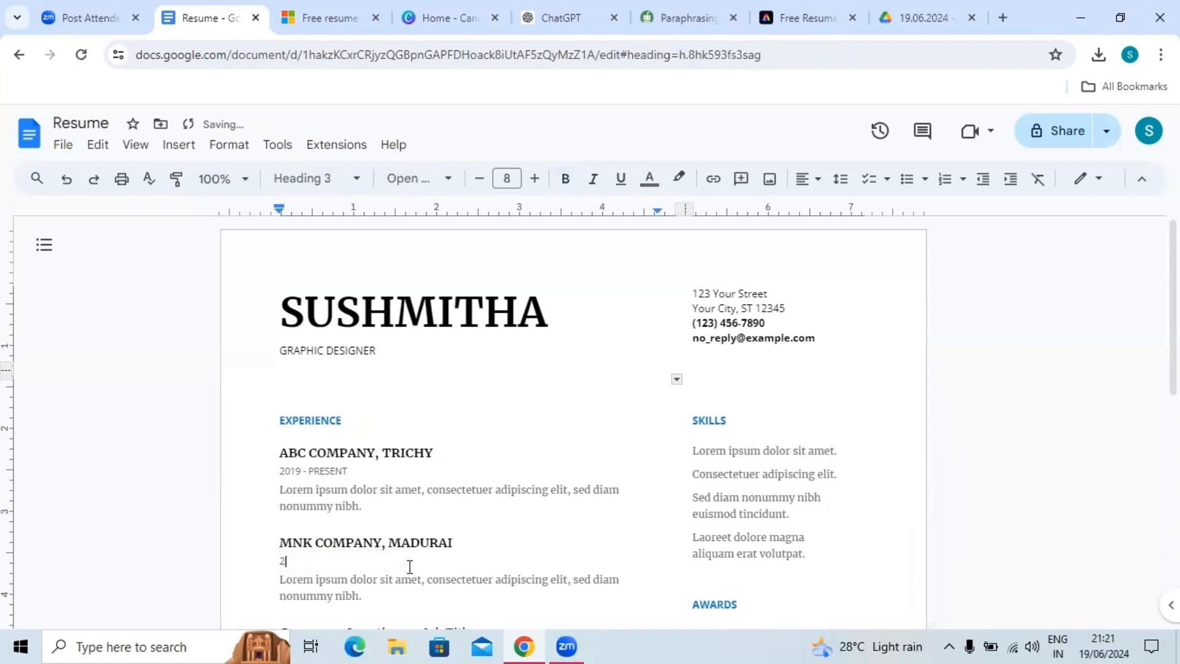
type("017 - 2019")
Look through the rest of the resume template, down to the Education and Awards sections
left_click(1038, 434)
key("Down")
key("Down")
key("Down")
key("Down")
key("Down")
key("Down")
key("Down")
key("Down")
key("Down")
key("Down")
key("Down")
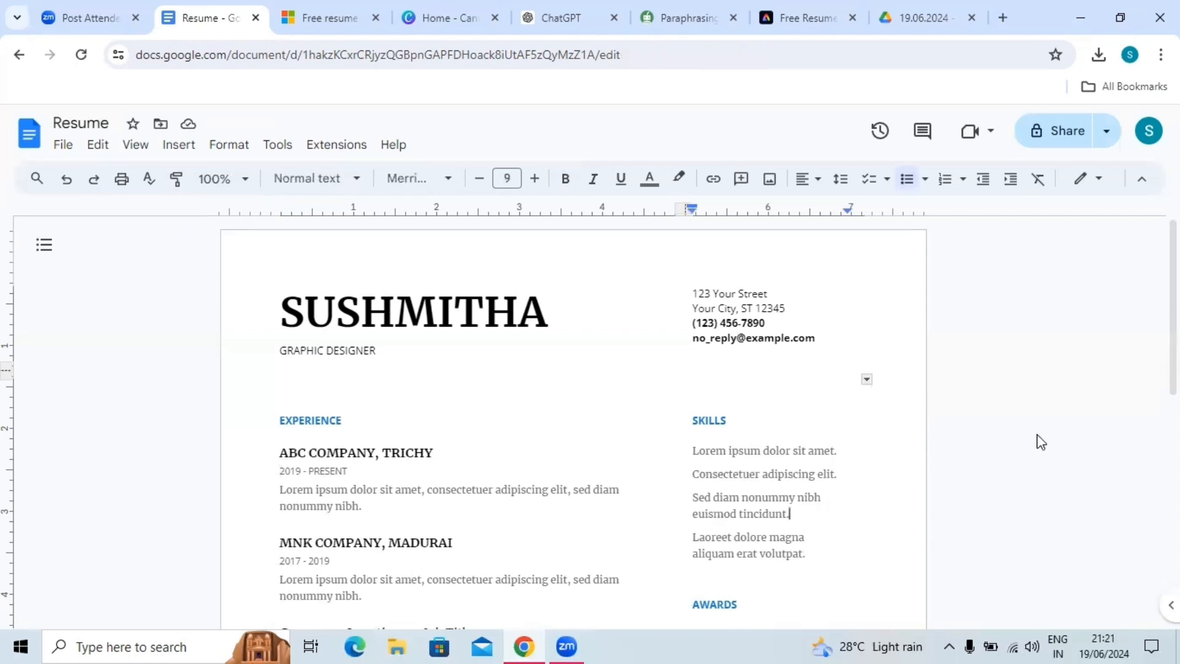
key("Down")
key("Down")
key("Down")
key("Down")
key("Down")
key("Down")
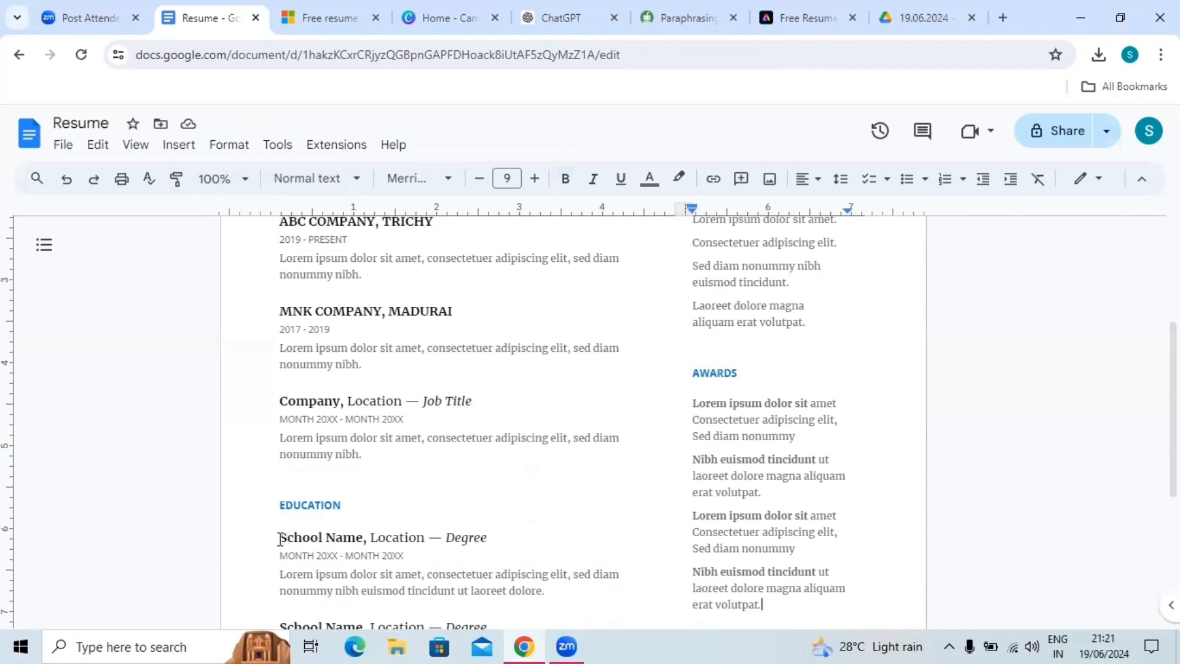
Fill in the first Education entry with the heading "M.A., ENGLISH" and the description "BNM COLLEGE"
left_click_drag(278, 539, 501, 537)
type("M.A")
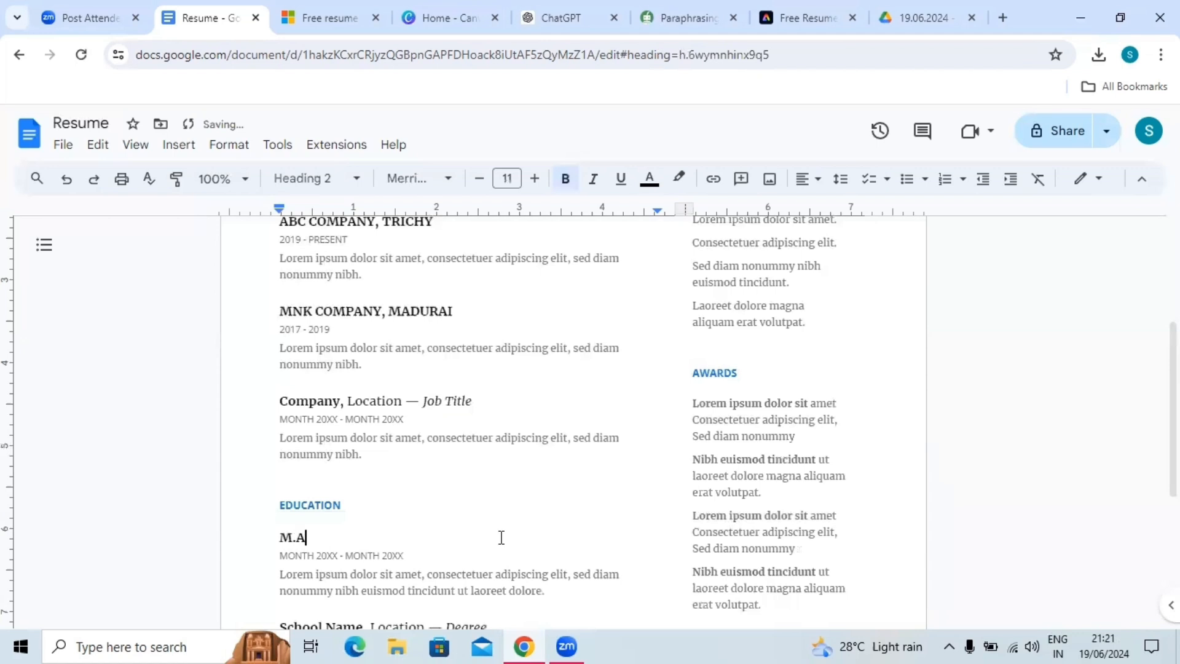
type("., ENGLISH")
left_click_drag(281, 555, 403, 547)
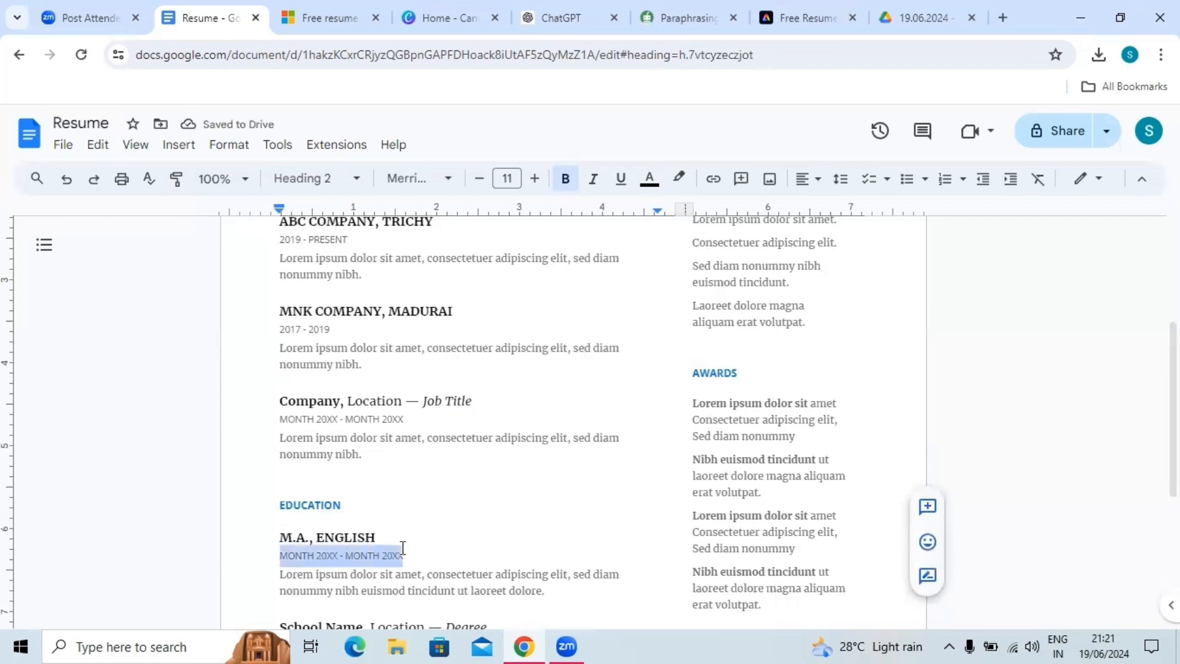
left_click(532, 574)
left_click(546, 590)
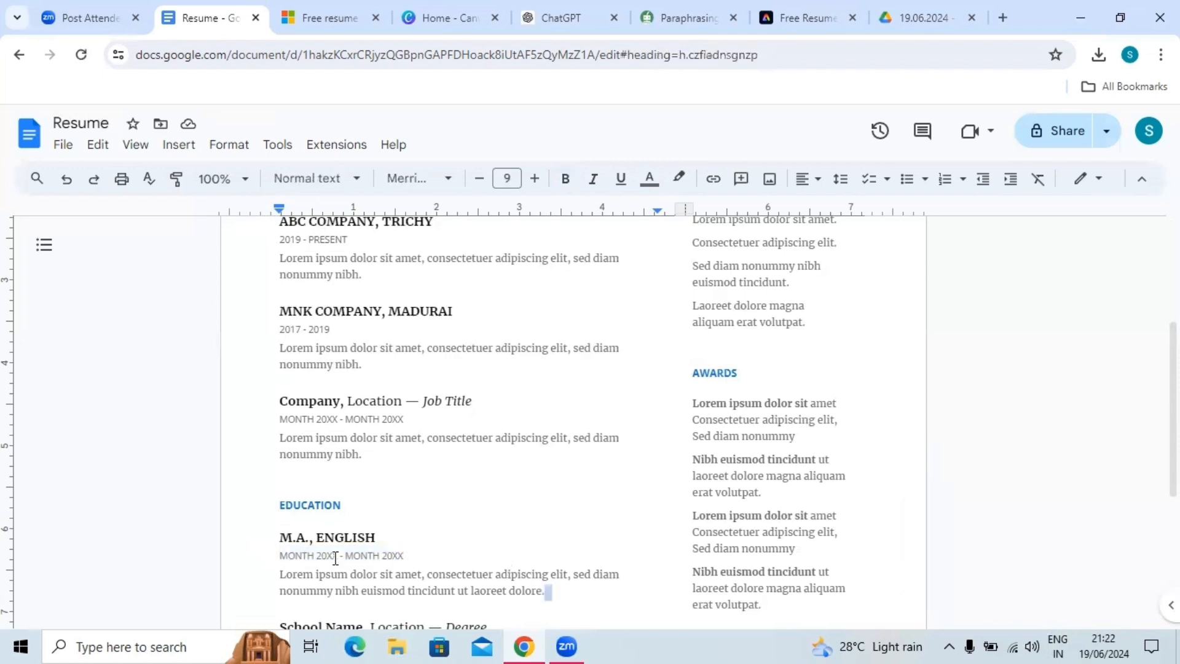
left_click(281, 575, "shift")
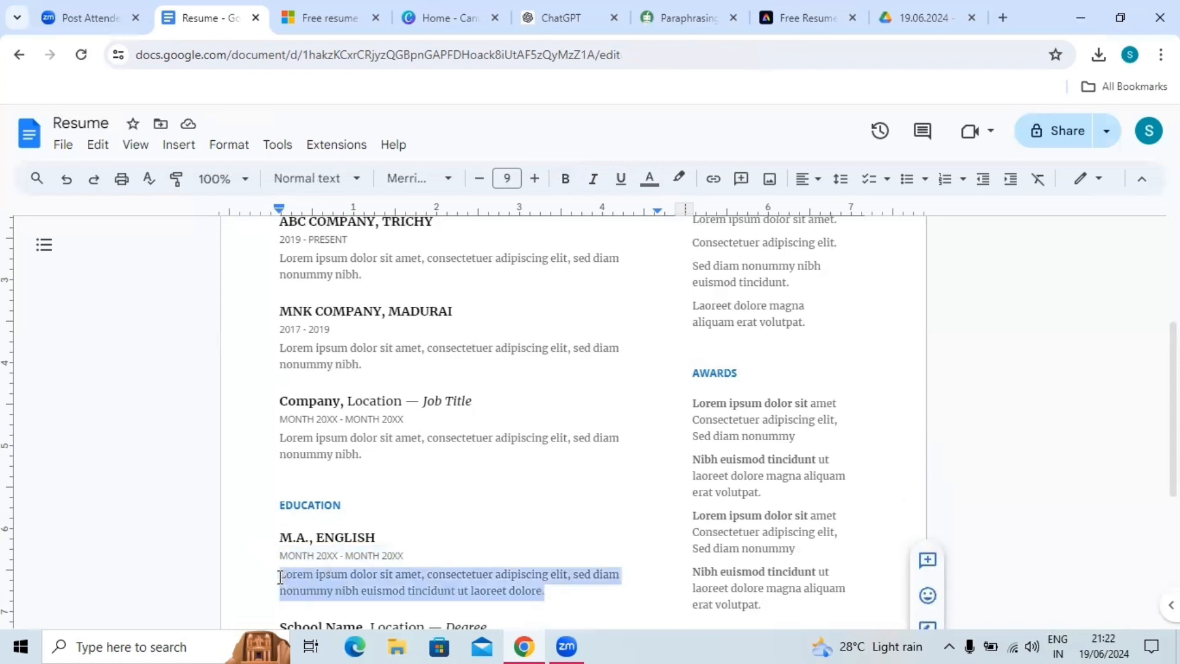
type("BNM")
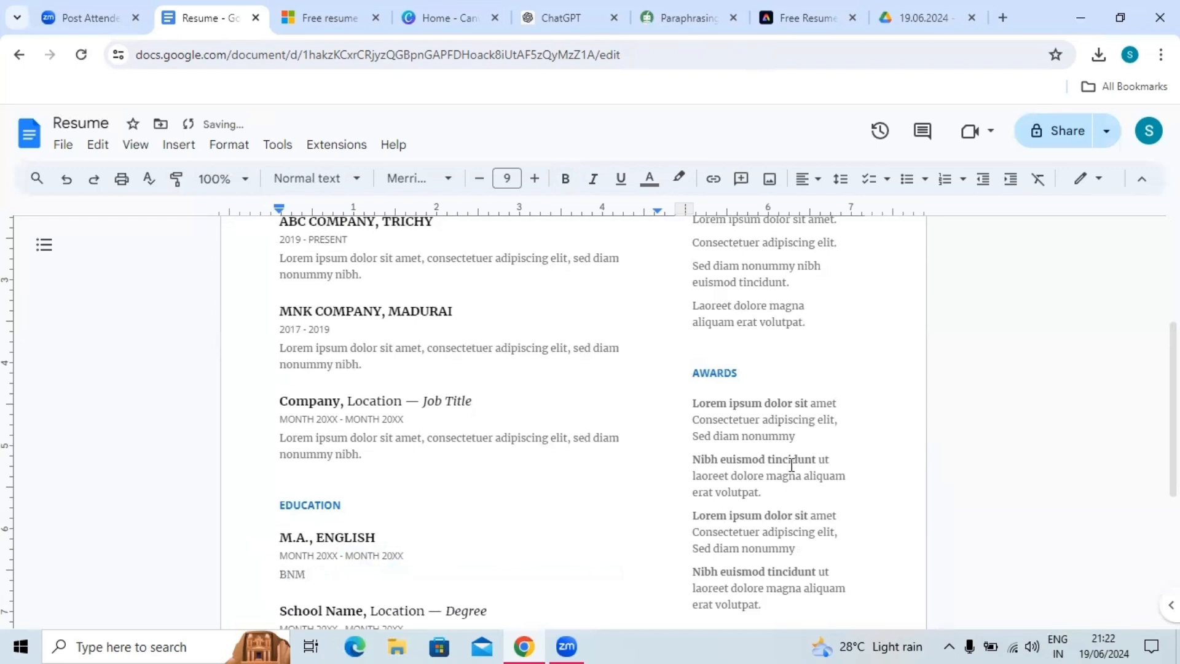
type(" COLLEGE")
Append "- 75%" to the "M.A., ENGLISH" heading in the Education section
left_click(769, 437)
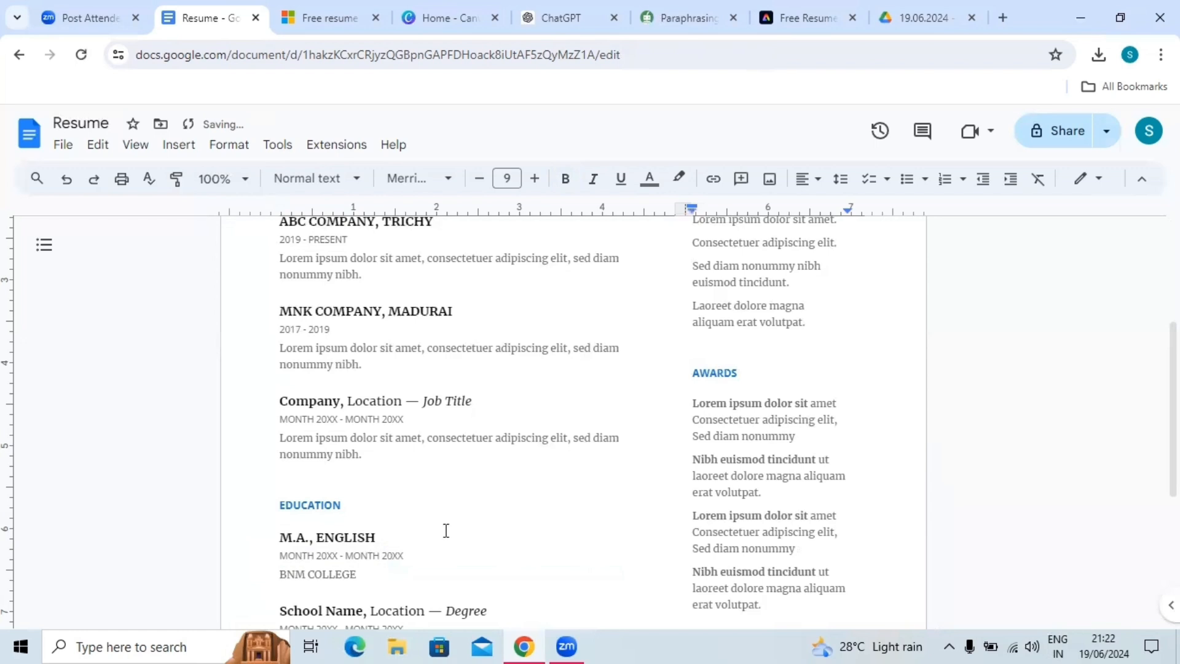
left_click(381, 537)
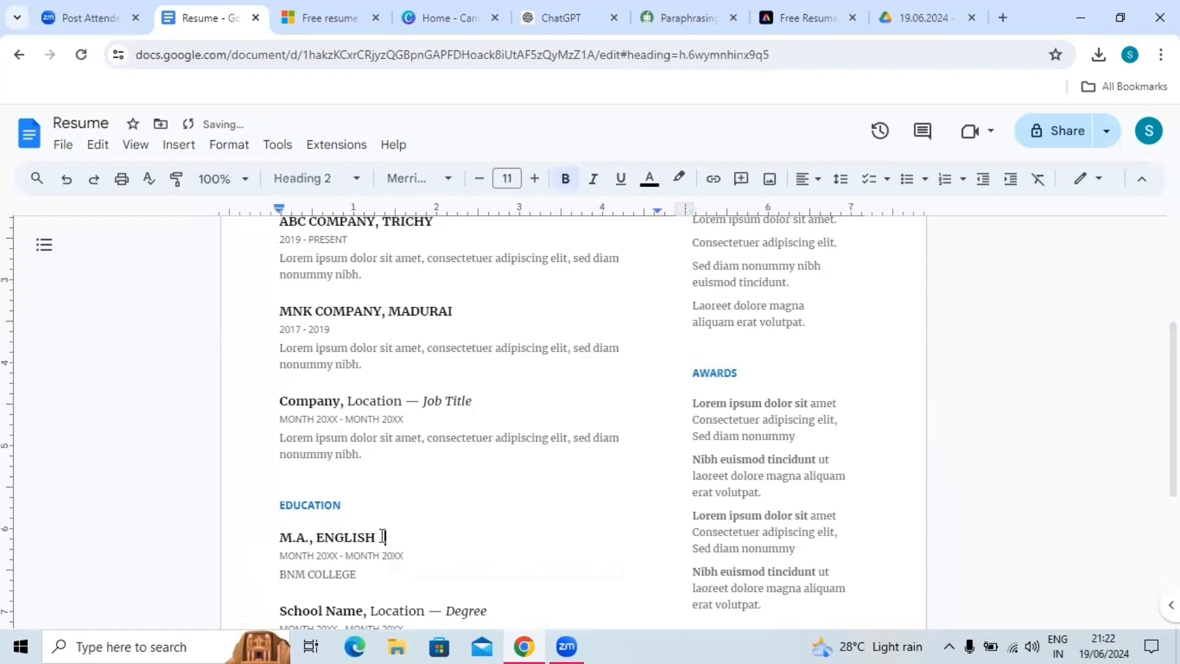
type("-  75%")
left_click(438, 562)
left_click(444, 539)
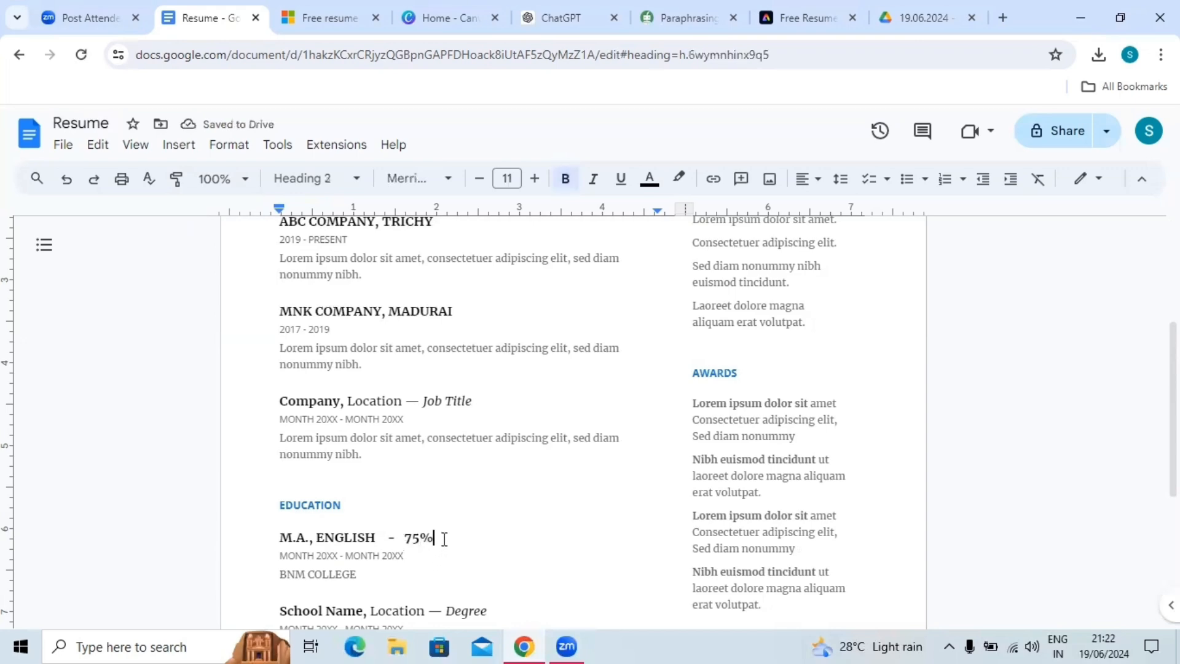
left_click(428, 562)
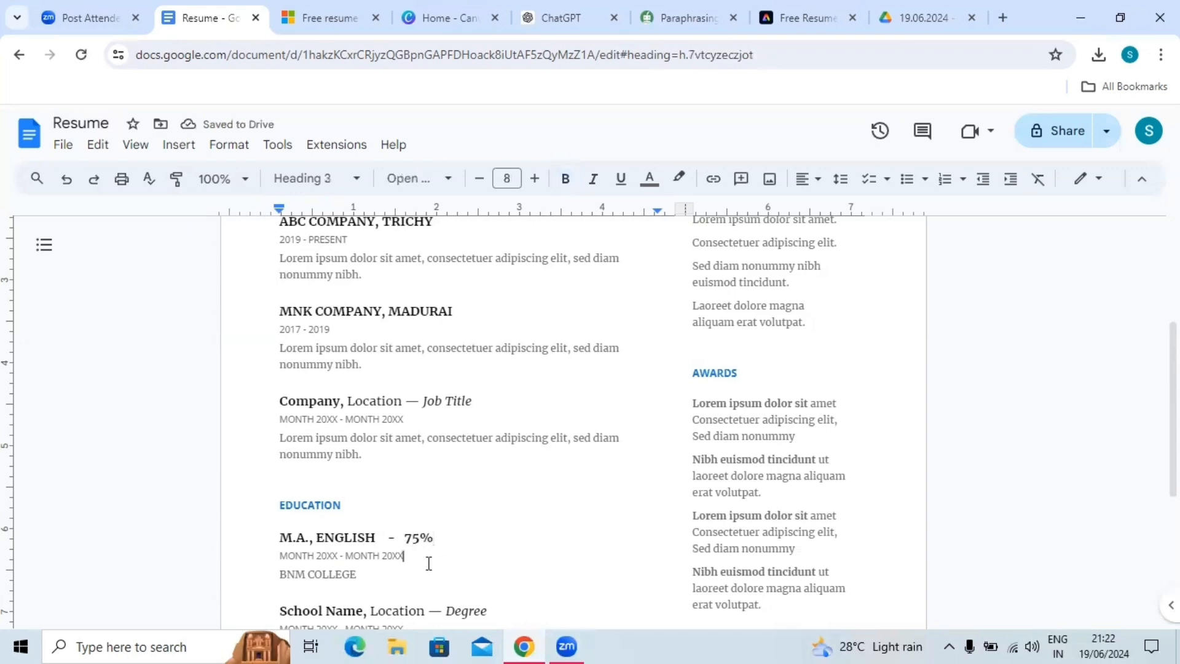
Examine the Projects section at the end of the resume and return to the beginning of the document
key("Down")
key("Down")
key("ctrl+End")
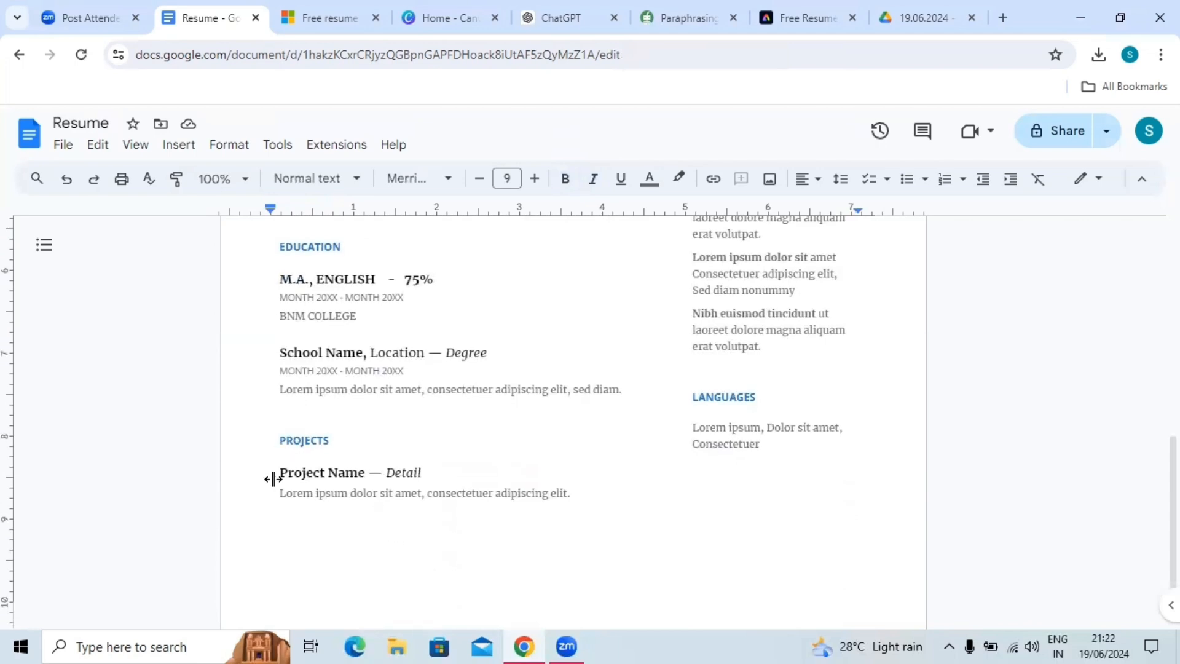
left_click_drag(282, 473, 418, 472)
left_click(333, 492)
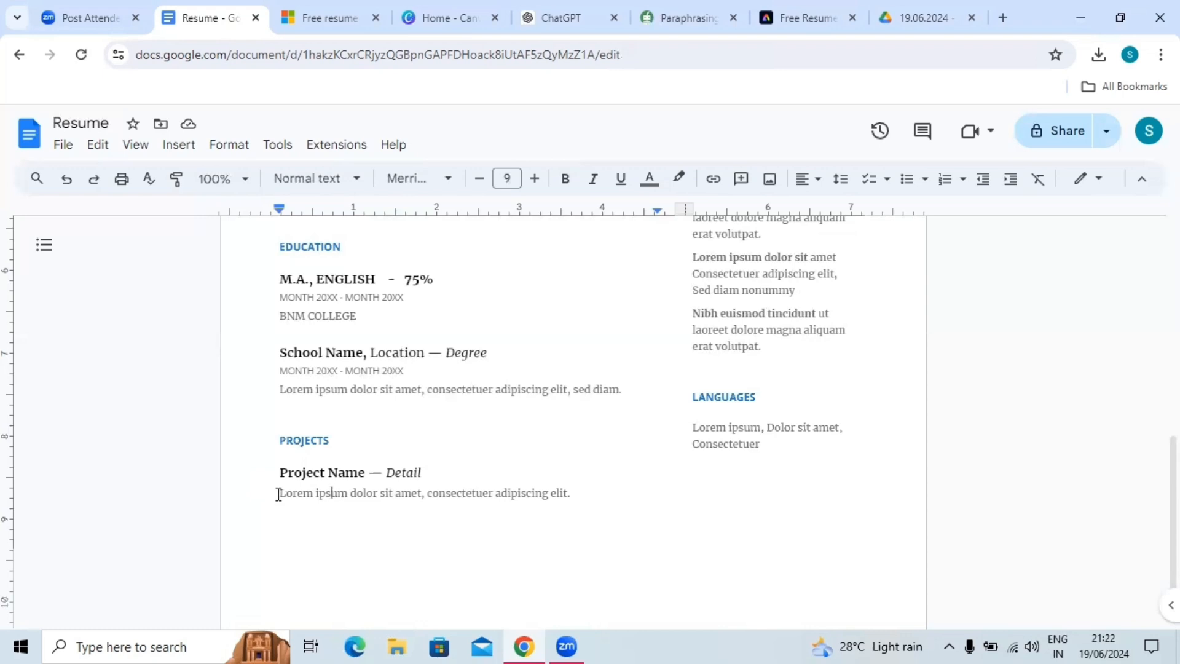
left_click(280, 495)
left_click(341, 493)
key("Up")
key("Up")
key("Up")
key("Up")
key("Up")
key("Up")
key("Up")
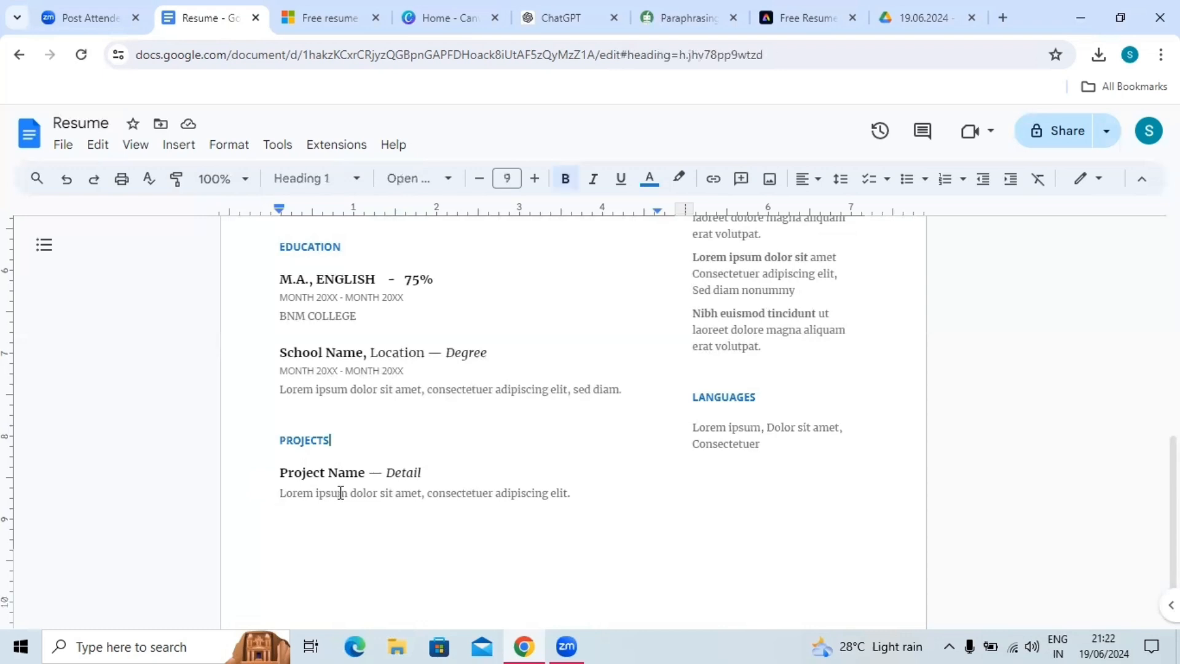
key("Up")
key("Up")
key("Up")
key("Up")
key("Up")
key("Up")
key("Up")
key("Up")
key("Up")
key("Up")
key("Up")
key("Up")
key("Up")
key("Up")
key("Up")
key("Up")
key("Up")
key("Up")
key("Up")
key("Up")
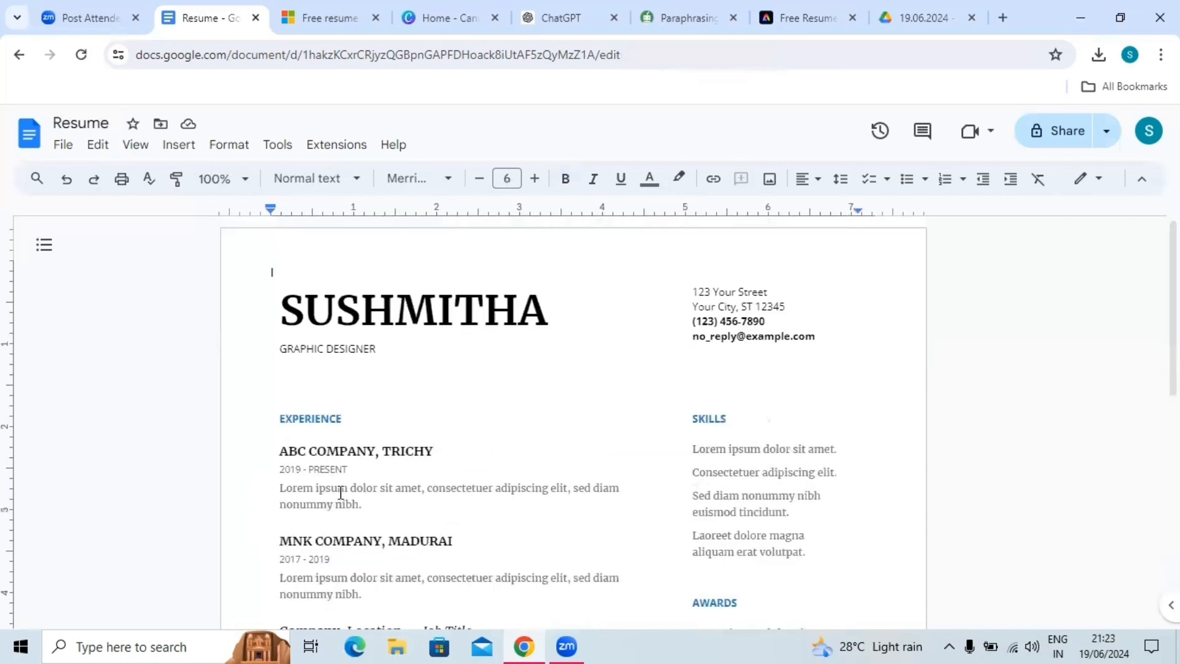
Look over the placeholder entries in the Skills and Awards sections
left_click(712, 439)
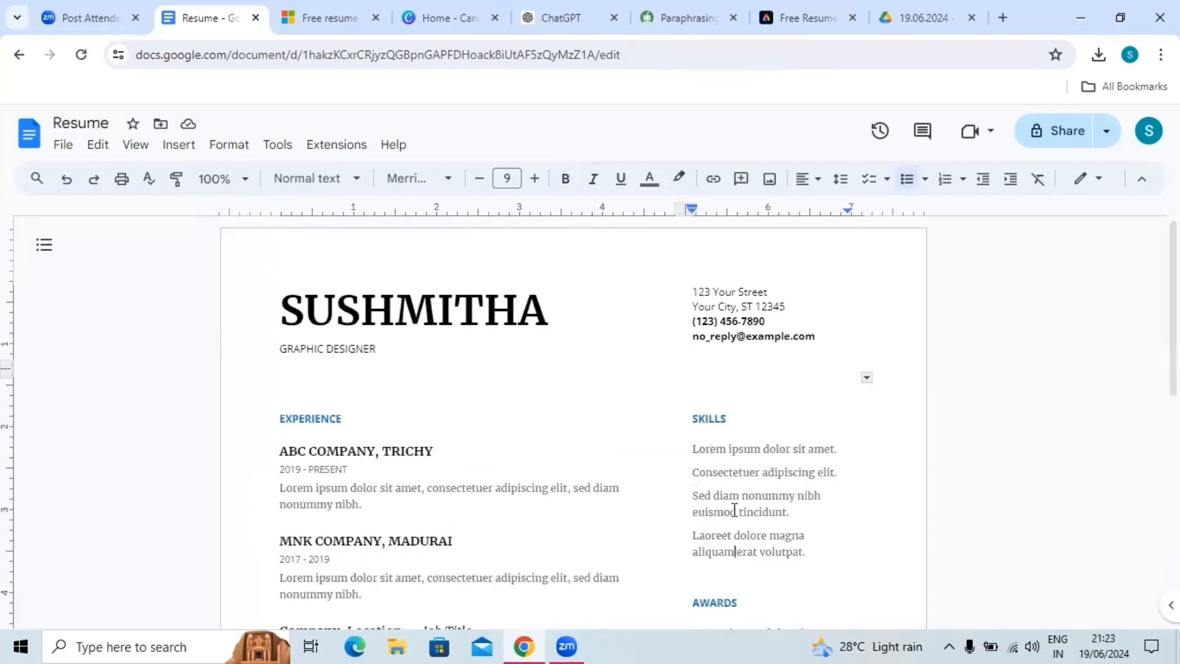
key("Down")
key("Down")
key("Down")
key("Down")
key("Down")
key("Down")
key("Down")
key("Down")
key("Down")
key("Down")
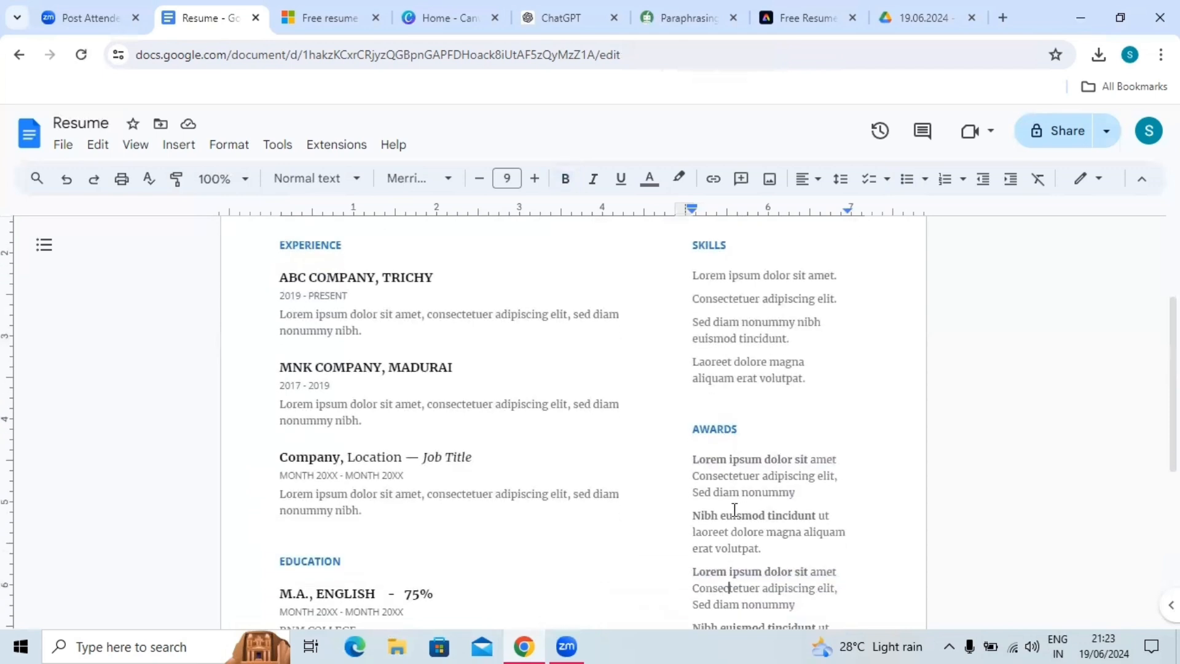
key("Down")
key("Down")
key("Down")
key("Down")
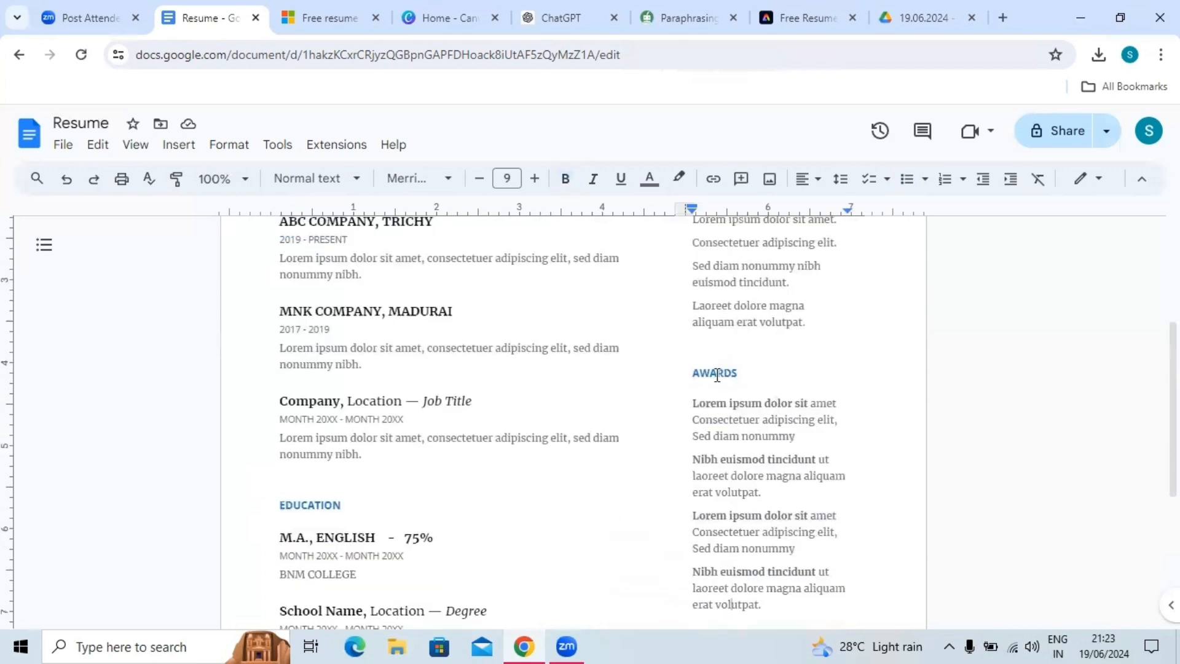
Replace the "AWARDS" section heading with "OTHER CERTIFICATE/ BOOK PUBLICATION/"
left_click_drag(694, 375, 757, 368)
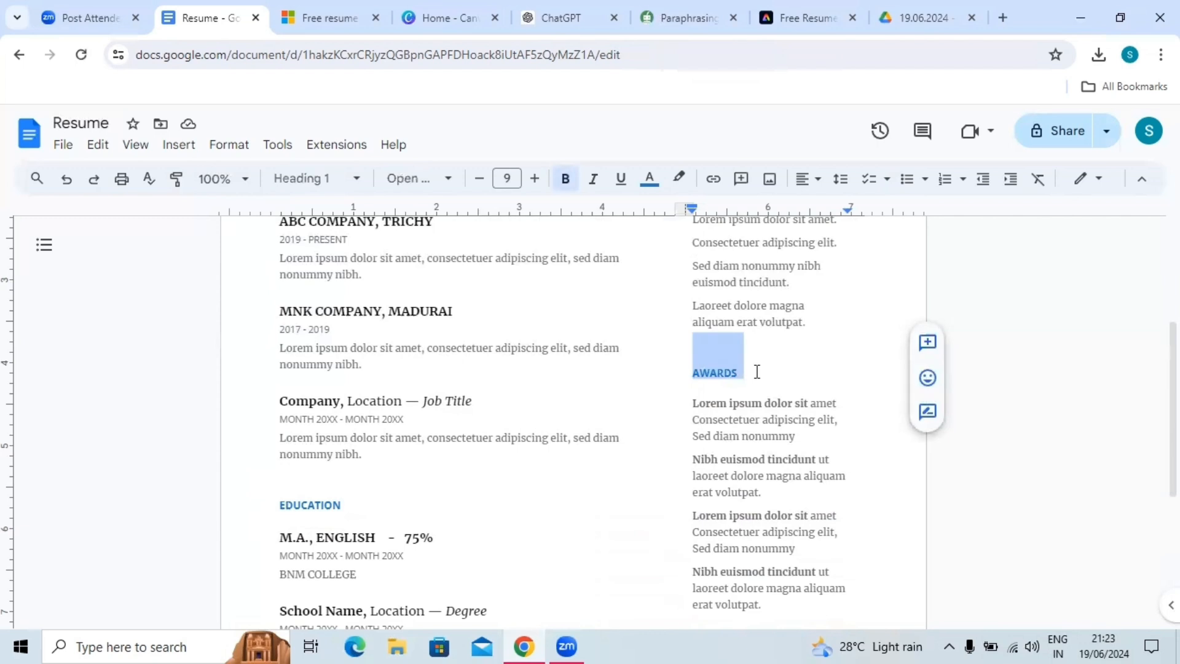
type("OTHER")
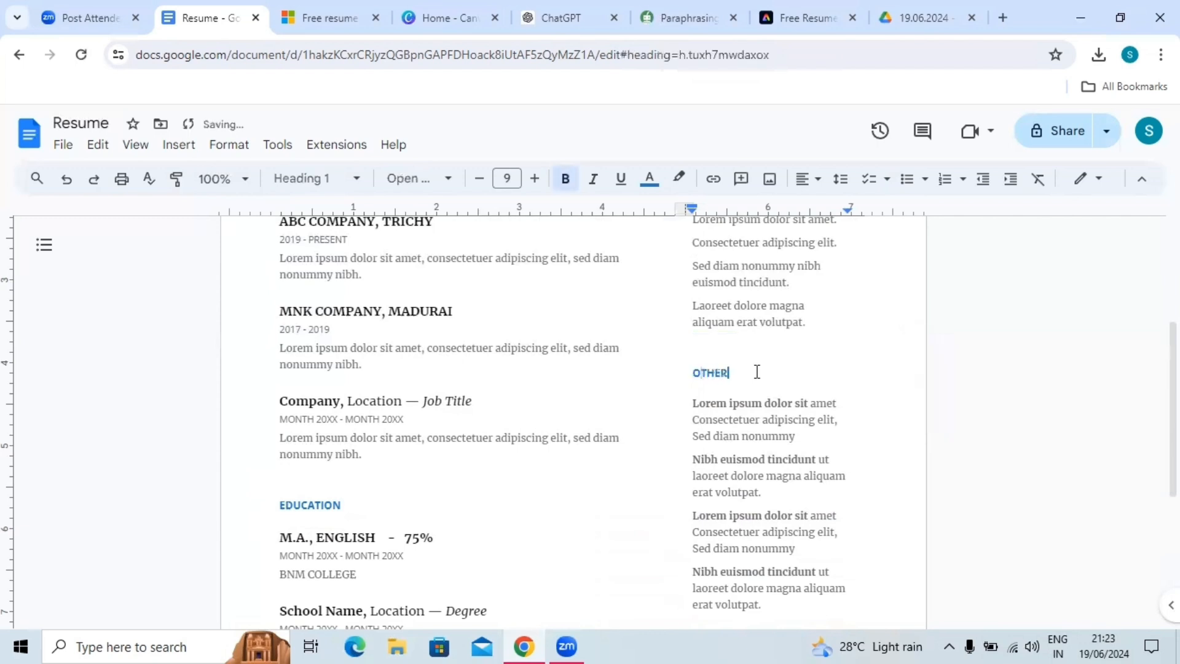
type(" CERTIFICATE/ BOOK PUBLI")
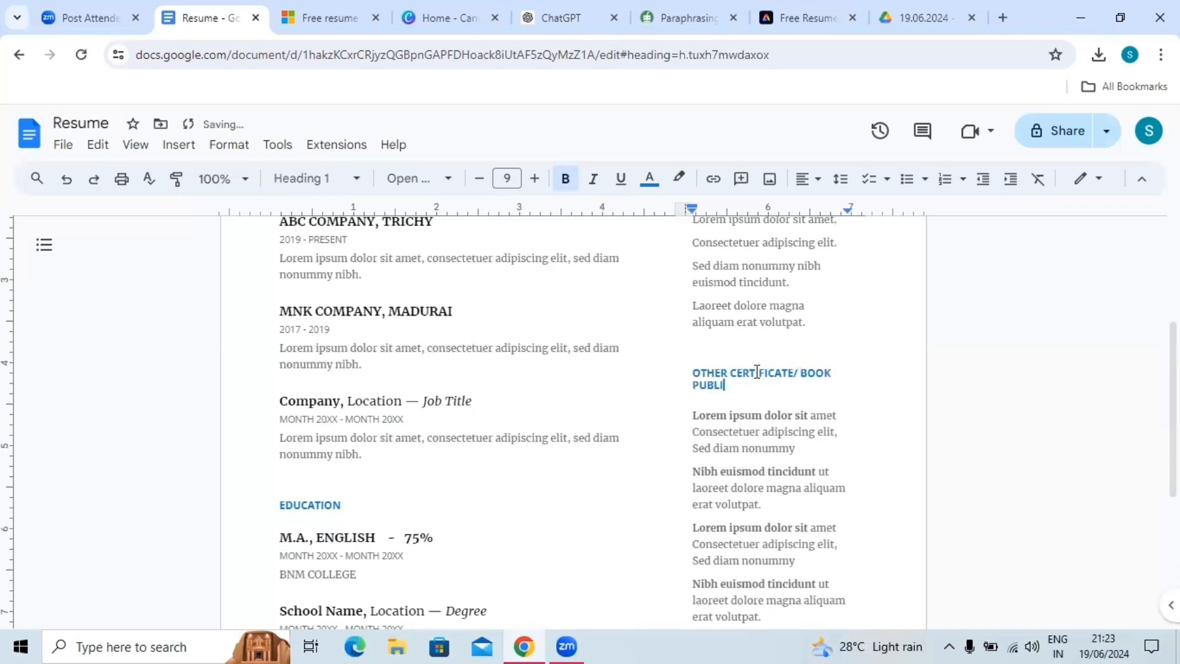
type("CATION/")
Replace the first placeholder entry under the certificate and publication heading with "ATTENDED TWO DAY WORKSHOPON"
left_click(763, 415)
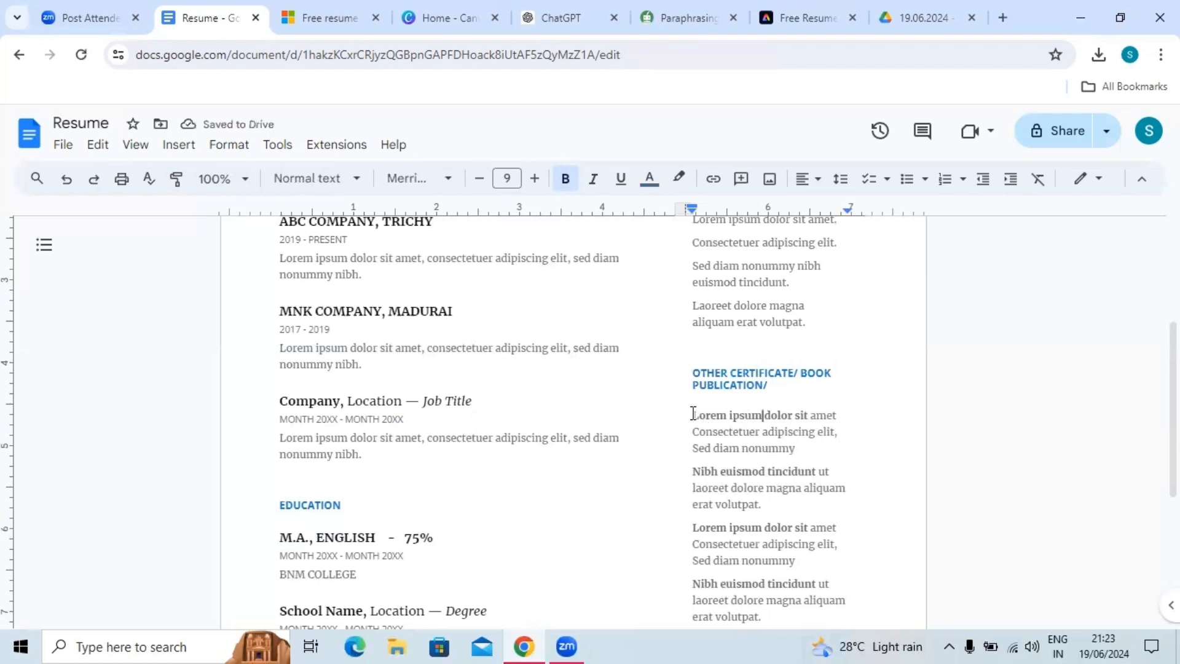
left_click_drag(694, 413, 821, 445)
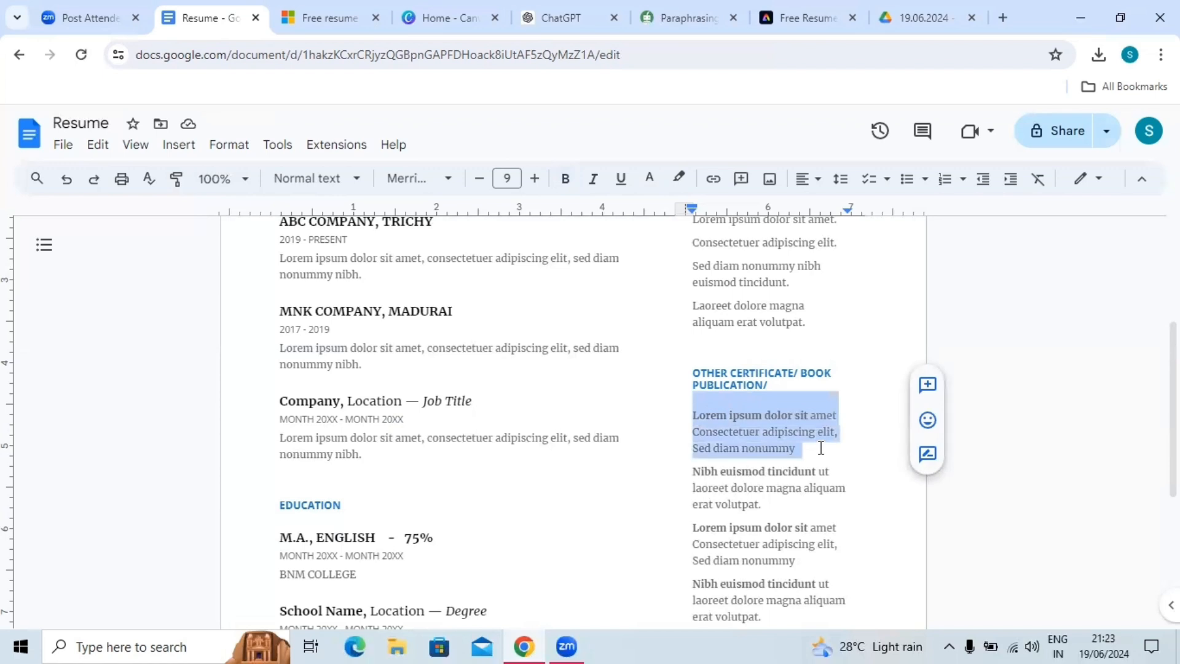
type("ON")
key("BackSpace")
key("BackSpace")
type("A")
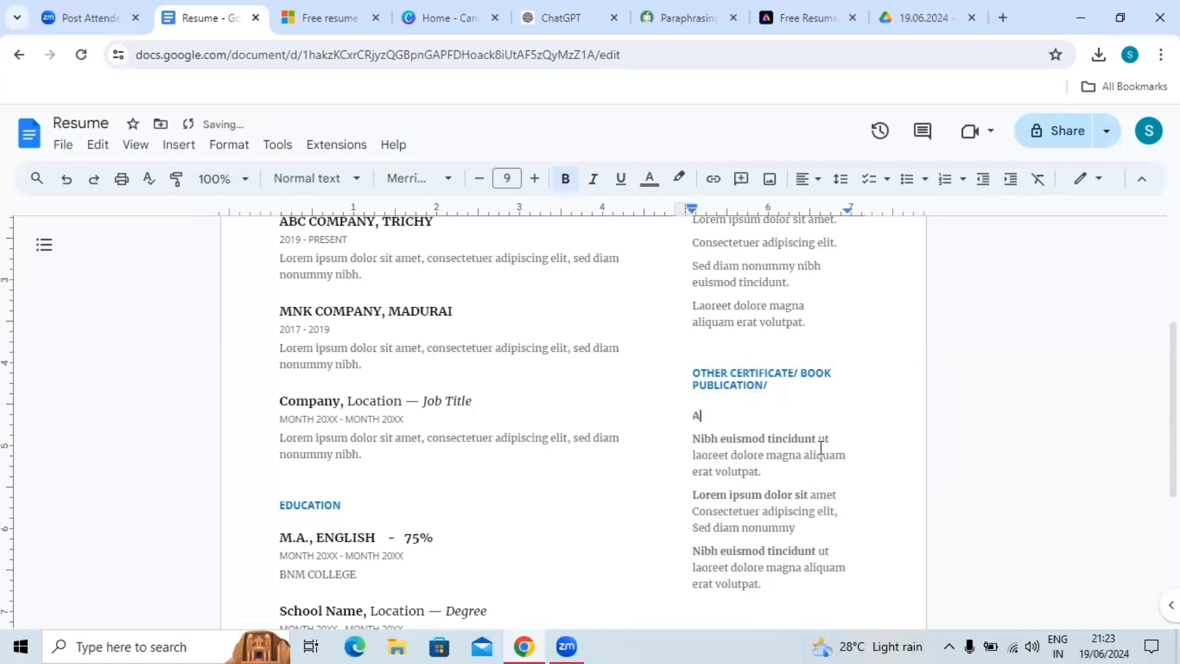
type("TTENED")
key("BackSpace")
key("BackSpace")
type("DED TWO DAY ")
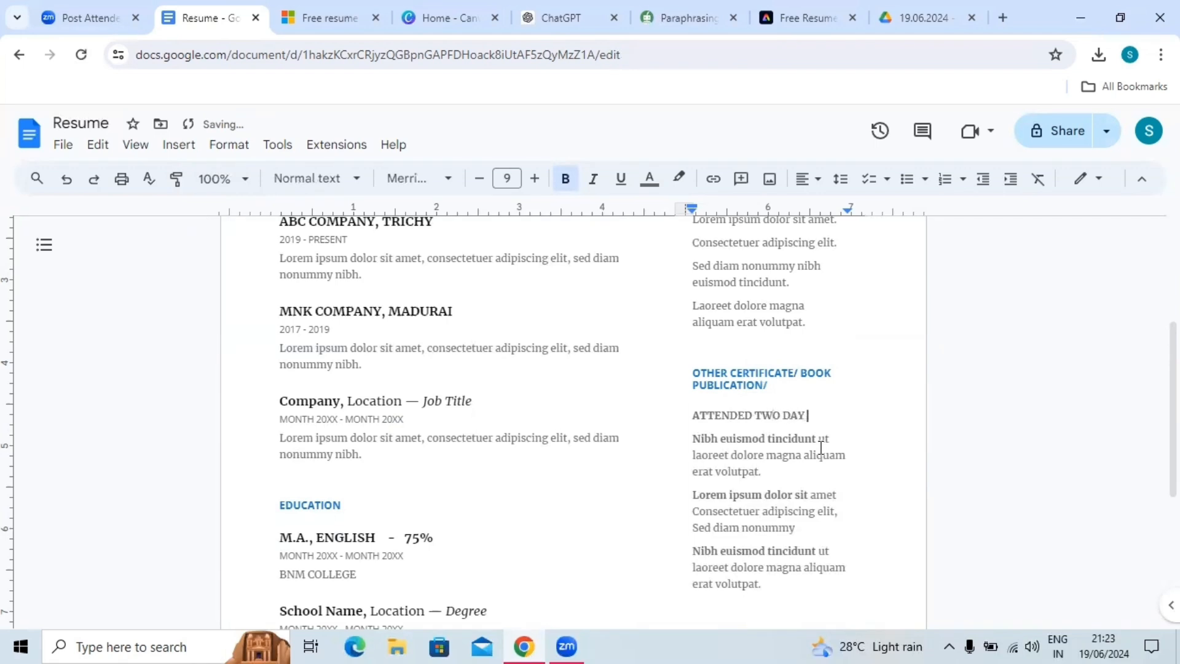
type("WORKSHO")
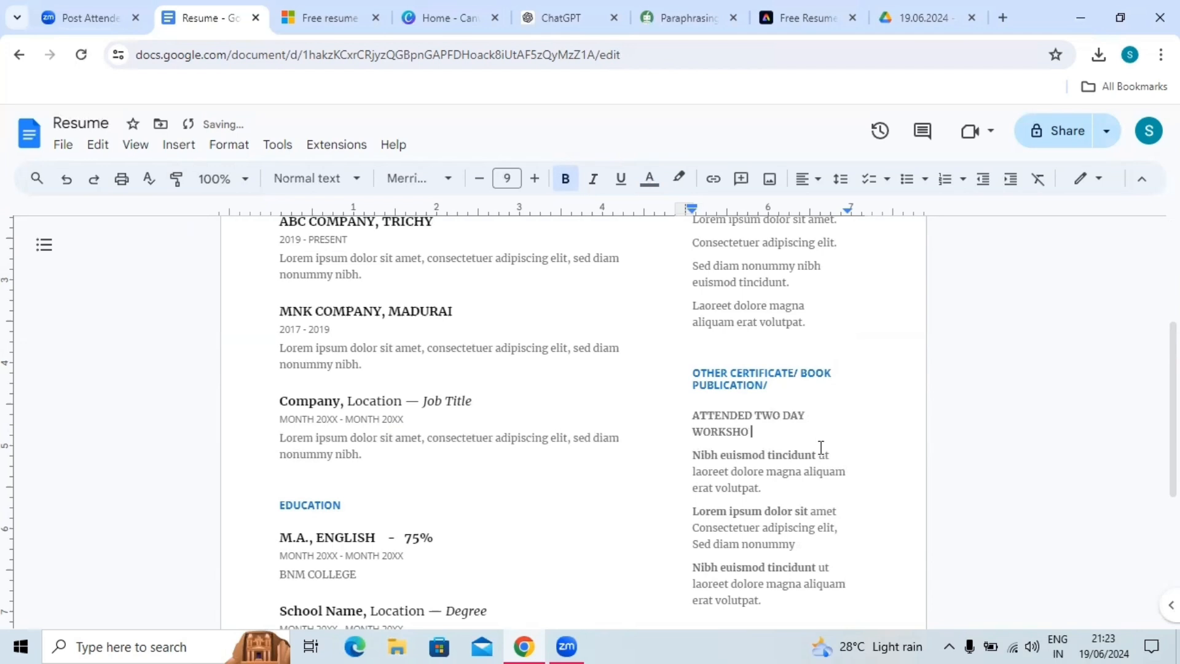
type("P")
type("ON ")
Add the quoted workshop title “ ENGLISH LANGUAGE AND TEACHING” to the end of the workshop entry
type("\" EN")
type(" L")
type(" A")
type(" T")
type("“")
key("BackSpace")
key("BackSpace")
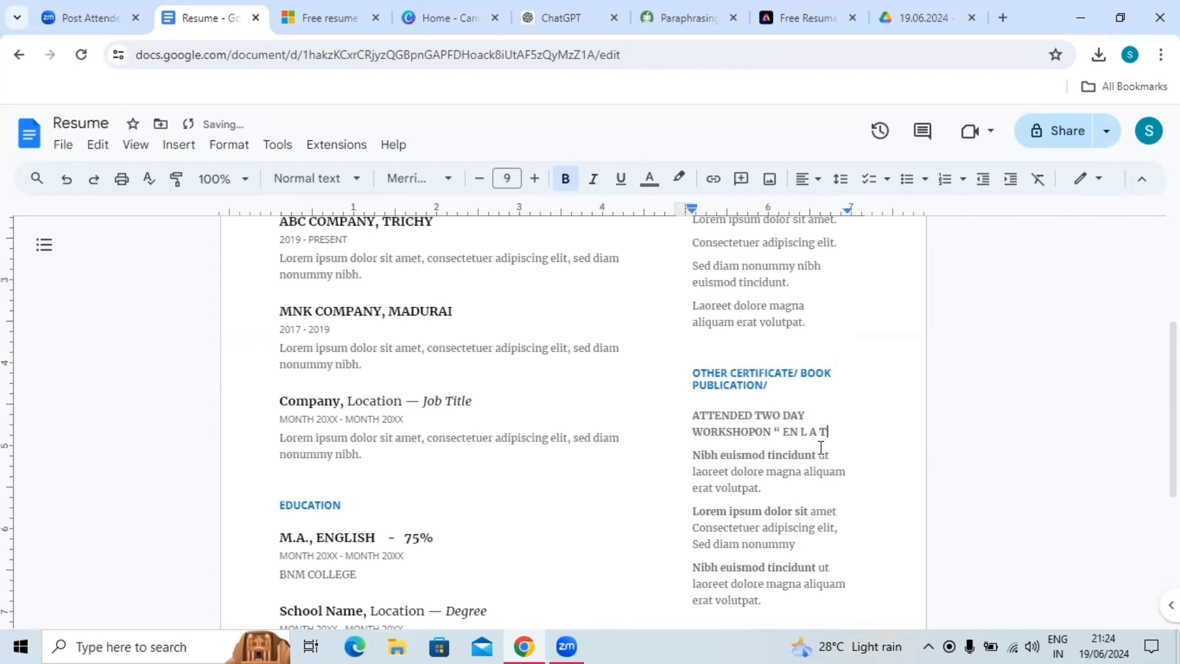
type("”")
left_click(799, 434)
type("GLISH")
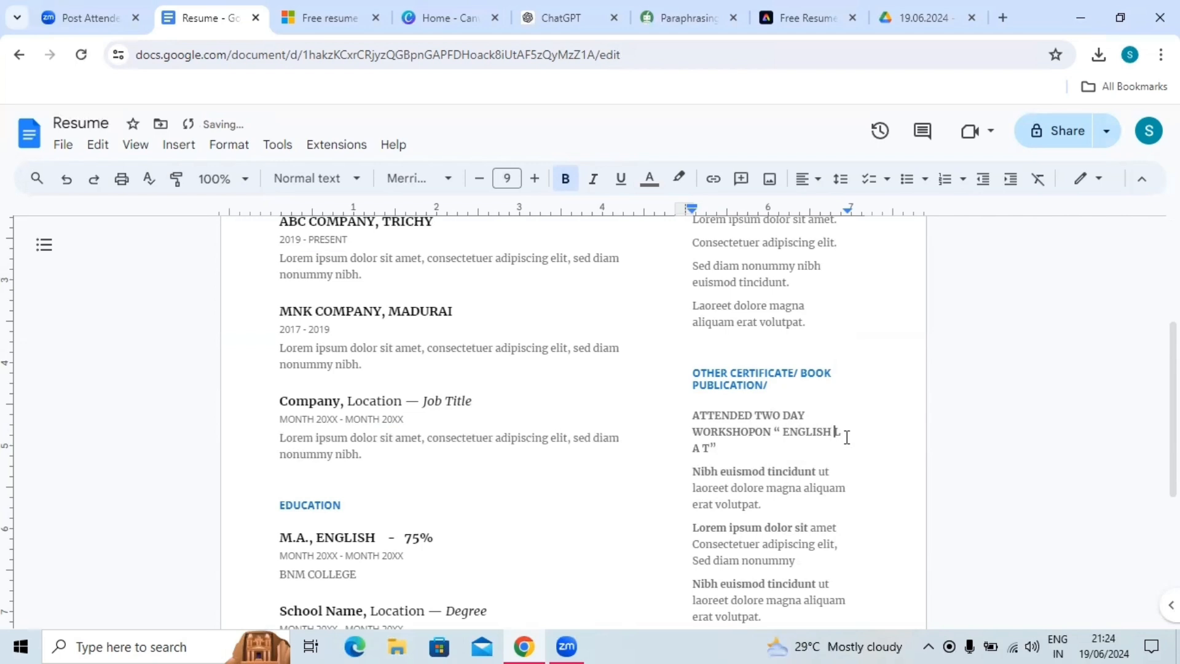
key("Right")
key("Right")
type("ANGUAGE")
key("Right")
key("Right")
type("ND")
key("Right")
key("Right")
key("Right")
type("EACHING")
Complete the workshop entry with the venue and date "AT BHN COLLEGE ON 02.06.2024."
left_click(858, 444)
key("Return")
type("AT")
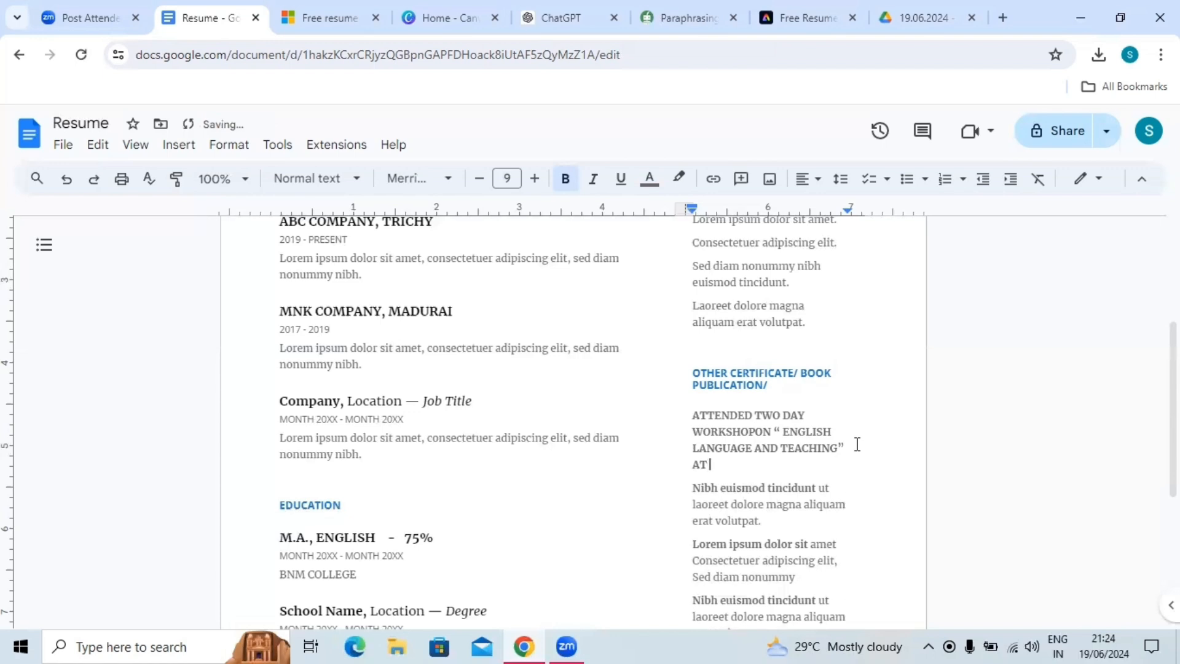
type(" BHN COLLEGE ON ")
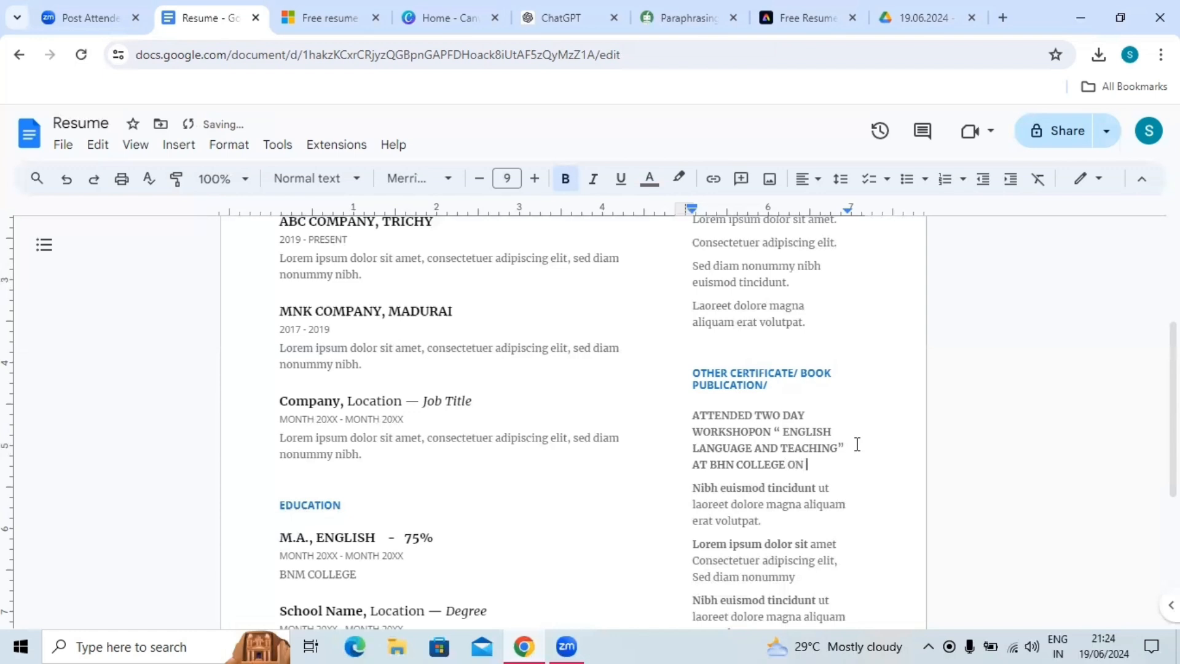
type("02.06.2024")
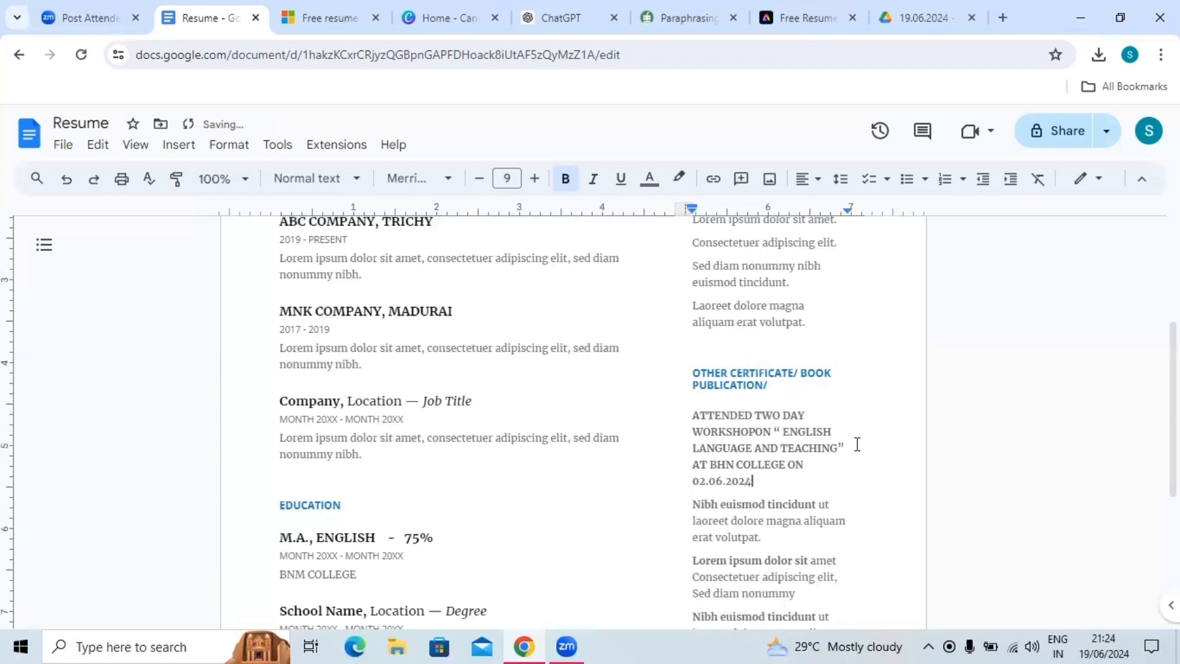
type(".")
Apply the Merriweather font in its Black weight to the entire resume
left_click(867, 520)
scroll(686, 576, "down", 4)
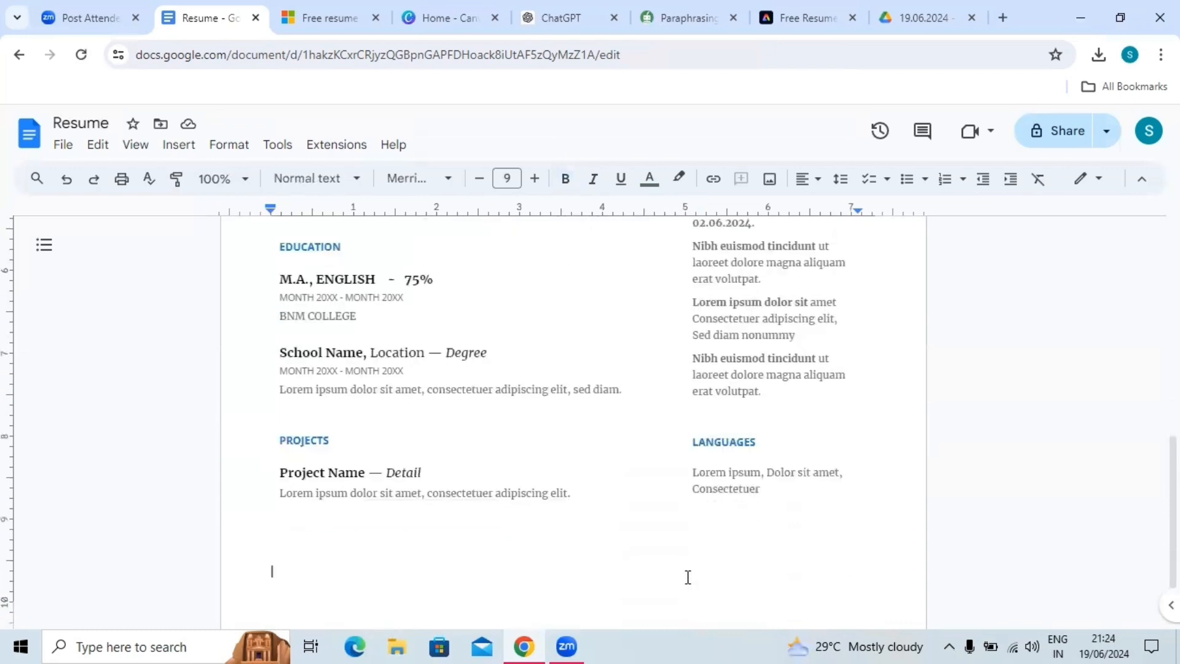
left_click(771, 499)
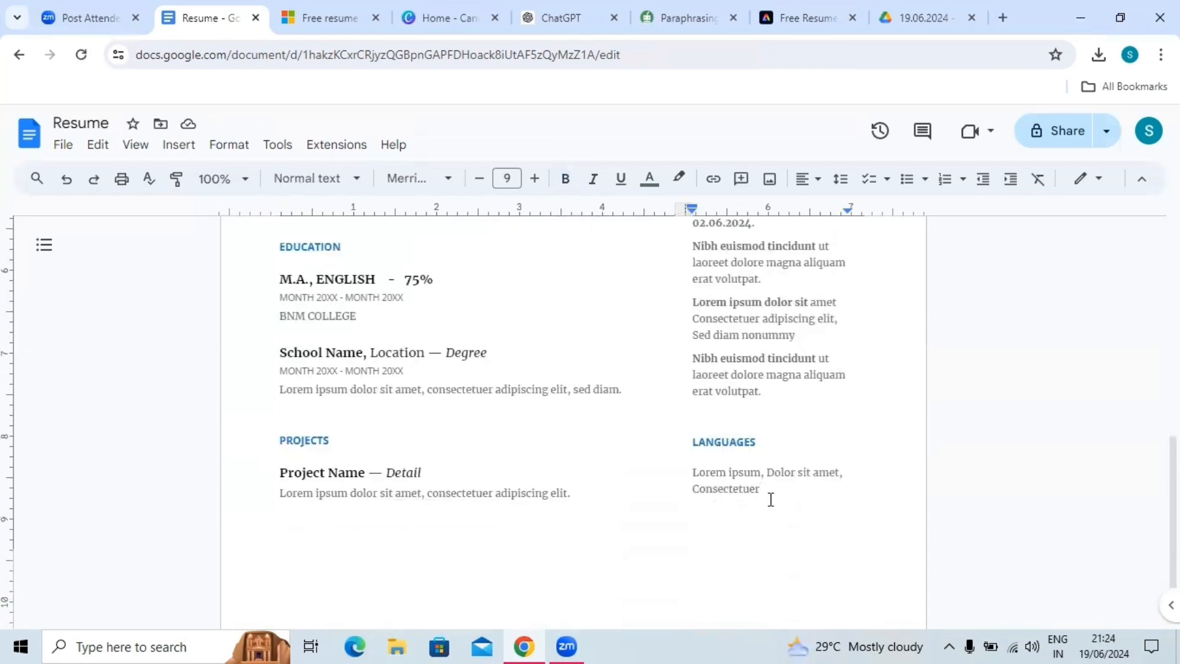
key("ctrl+Home")
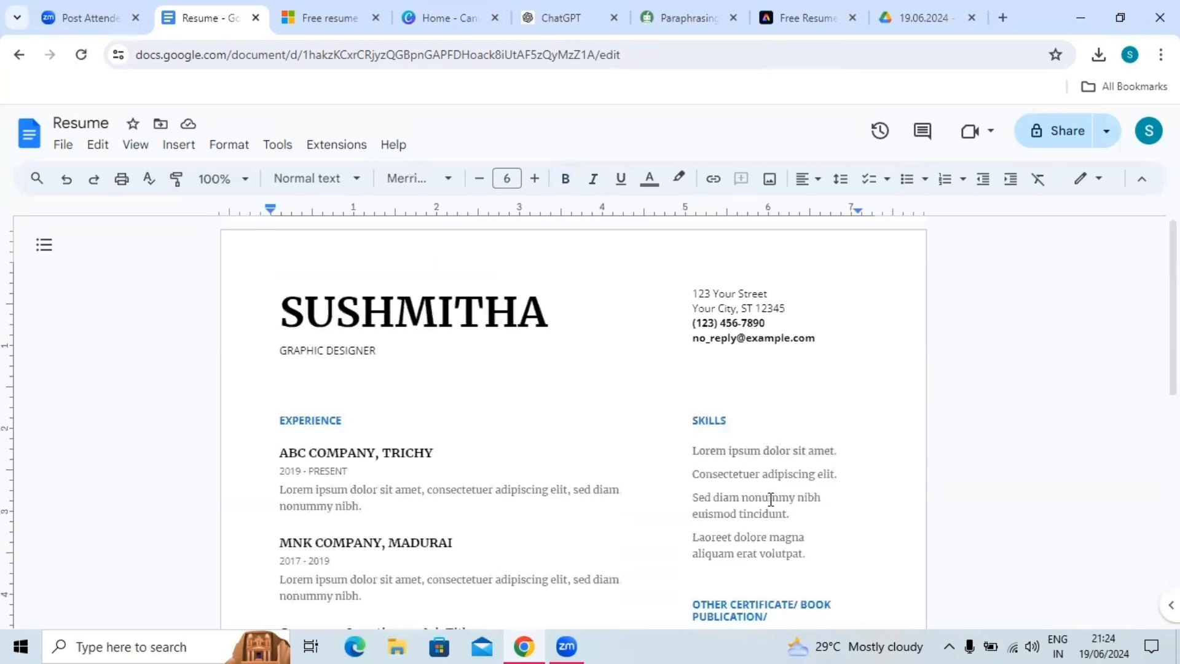
key("ctrl+a")
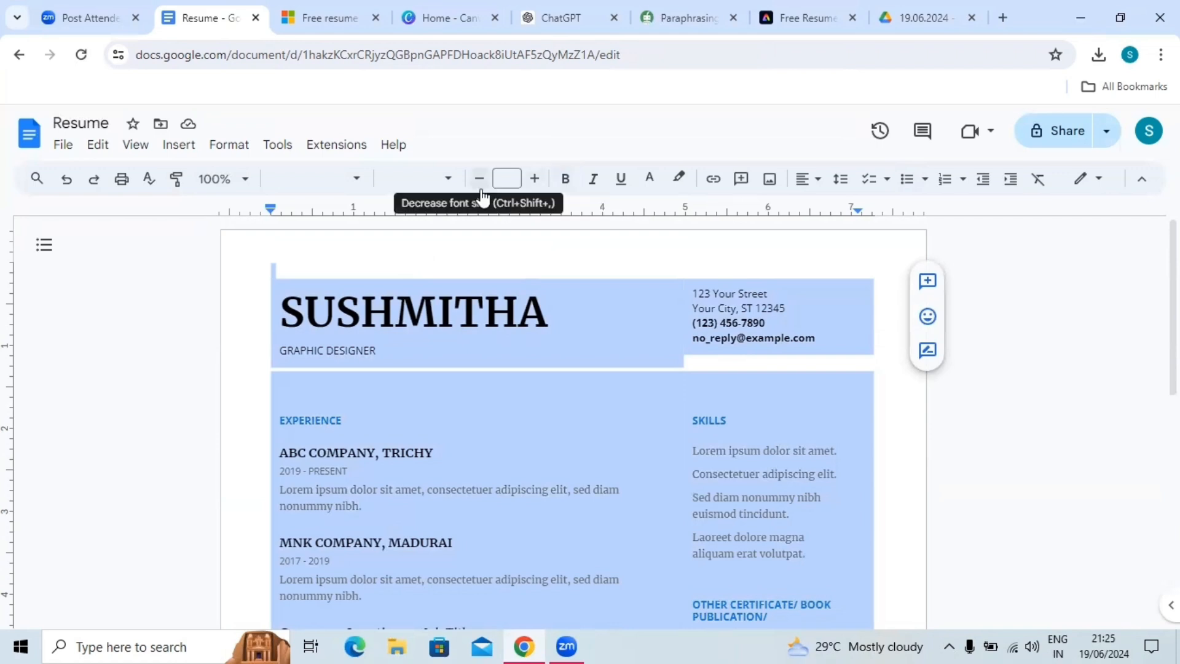
left_click(438, 185)
mouse_move(482, 284)
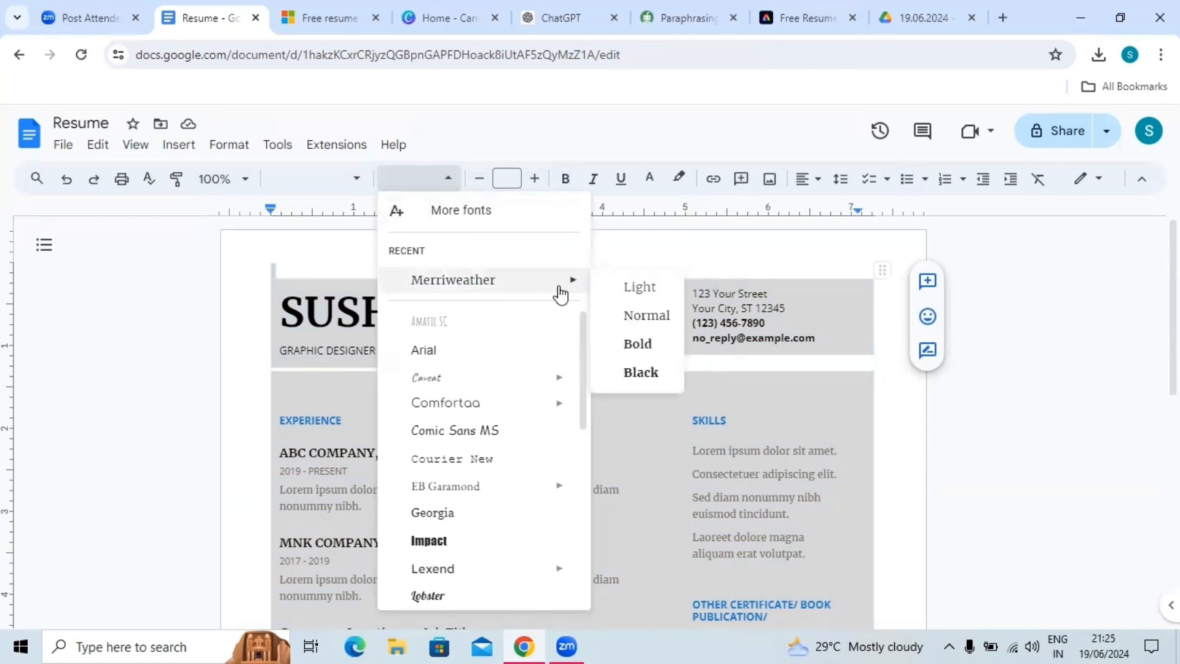
left_click(657, 372)
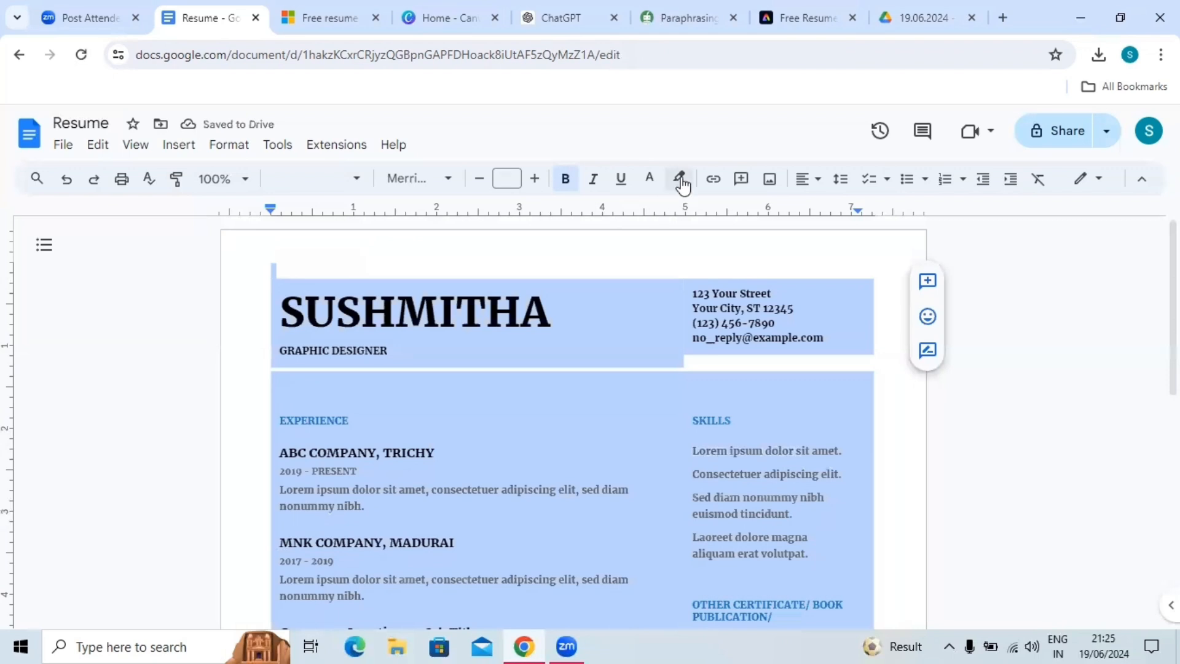
left_click(650, 180)
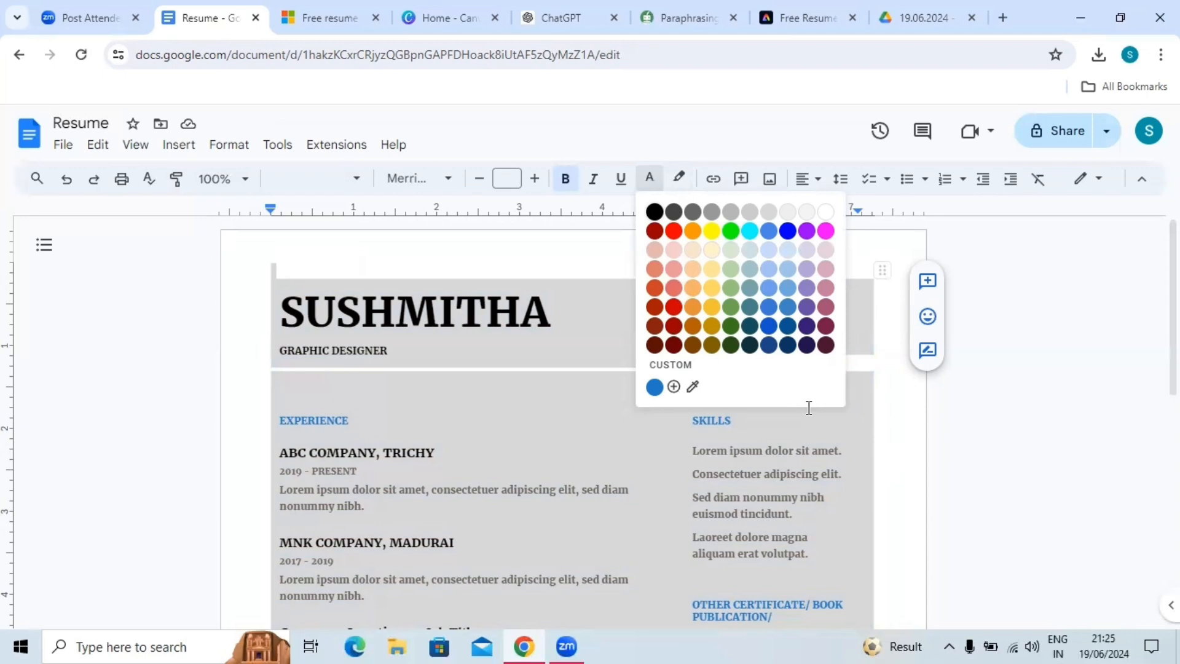
left_click(1001, 469)
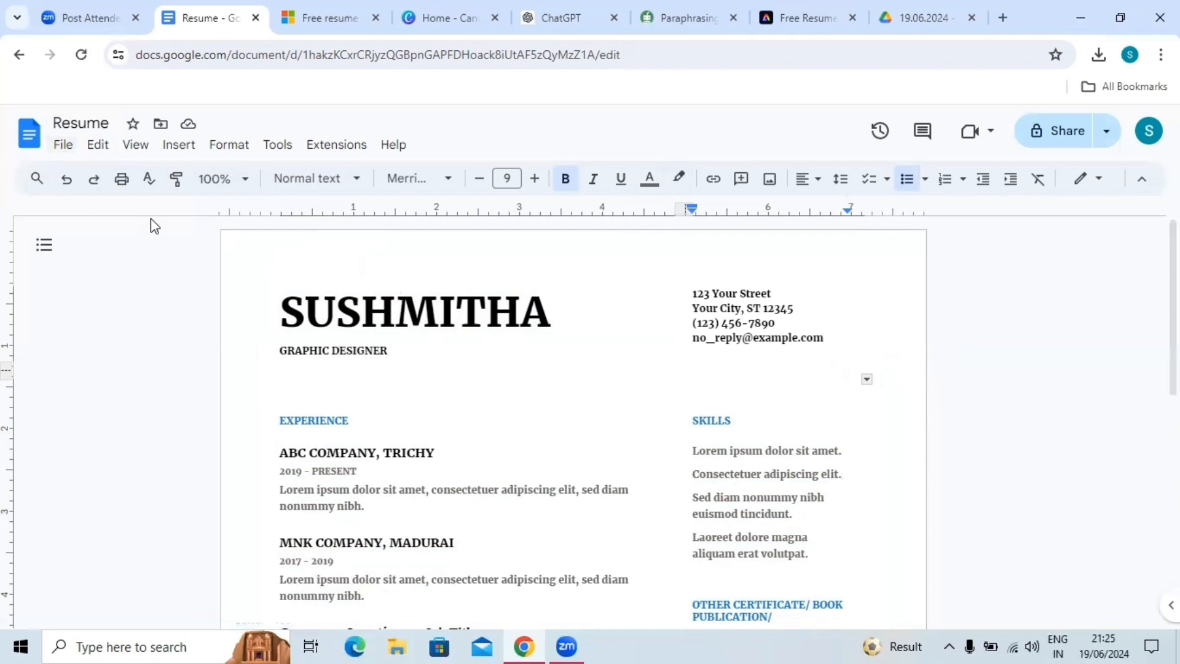
Download the finished resume as a Microsoft Word (.docx) file and check it in the recent download history
left_click(64, 148)
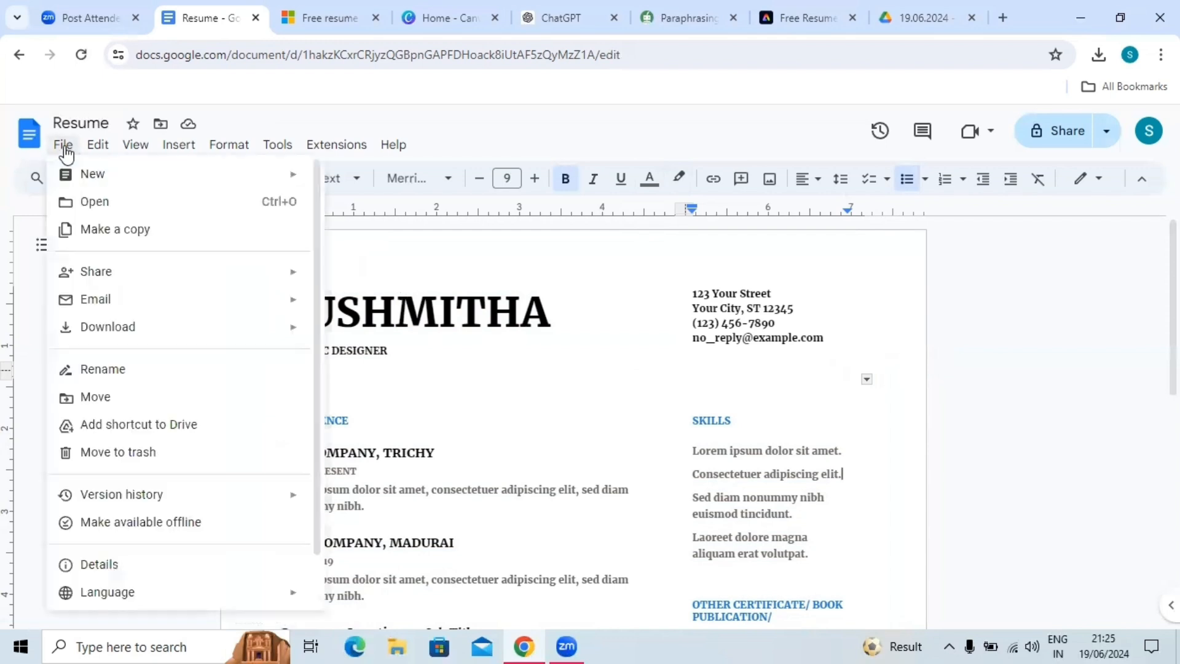
mouse_move(159, 338)
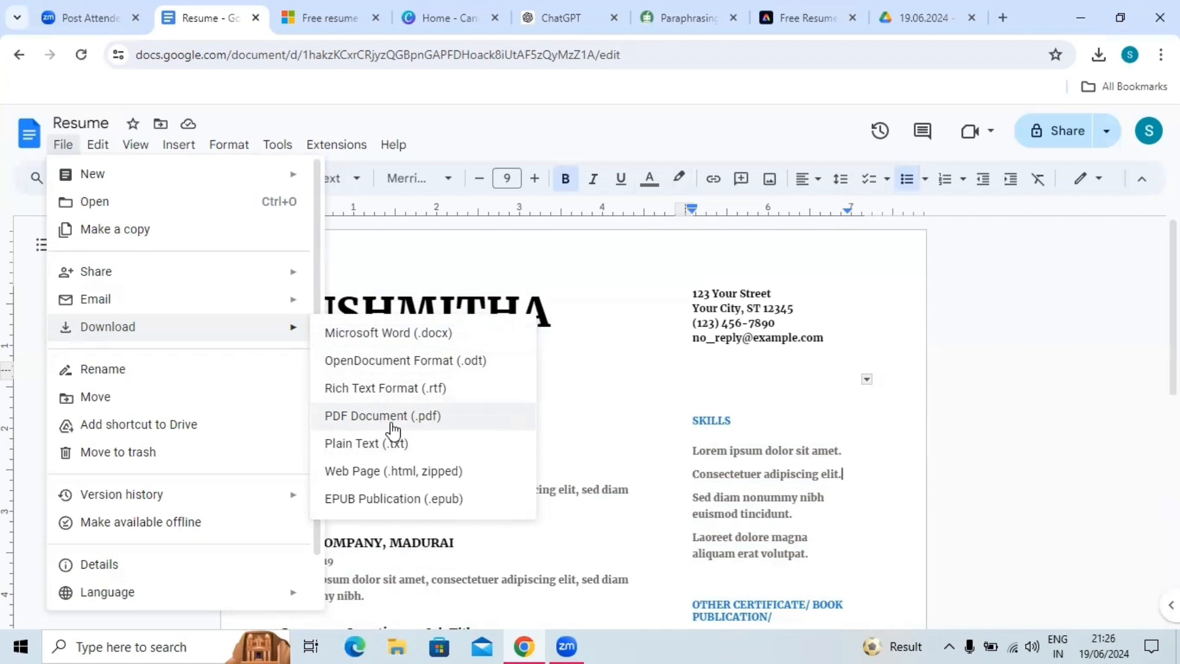
left_click(396, 335)
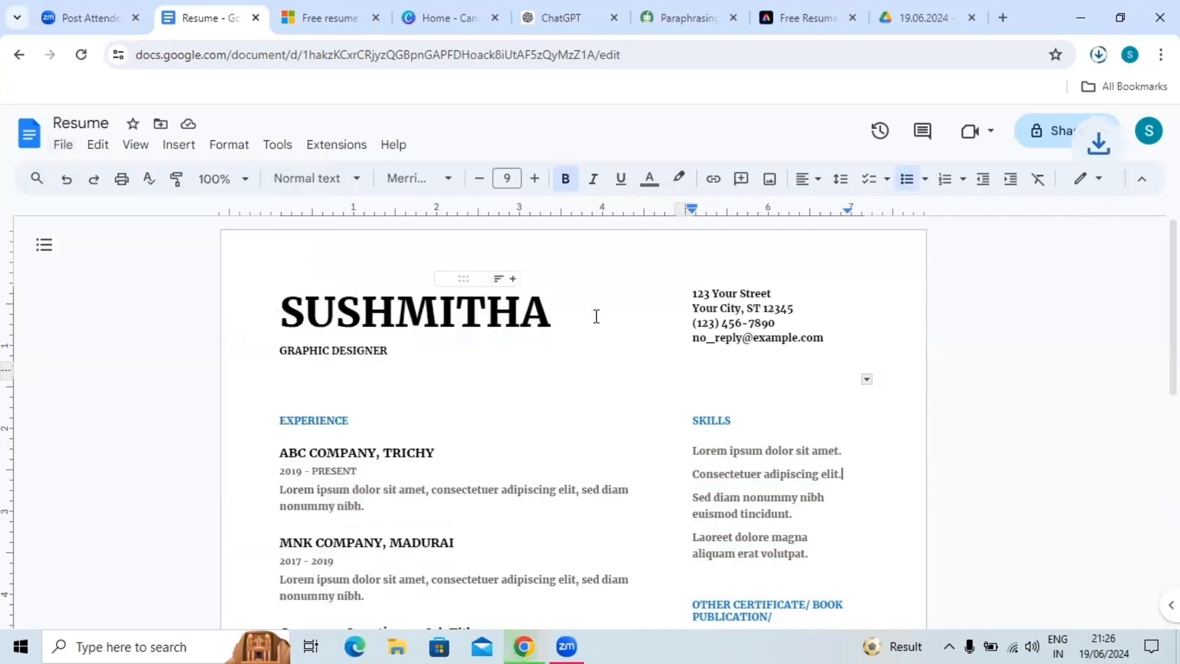
left_click(1100, 55)
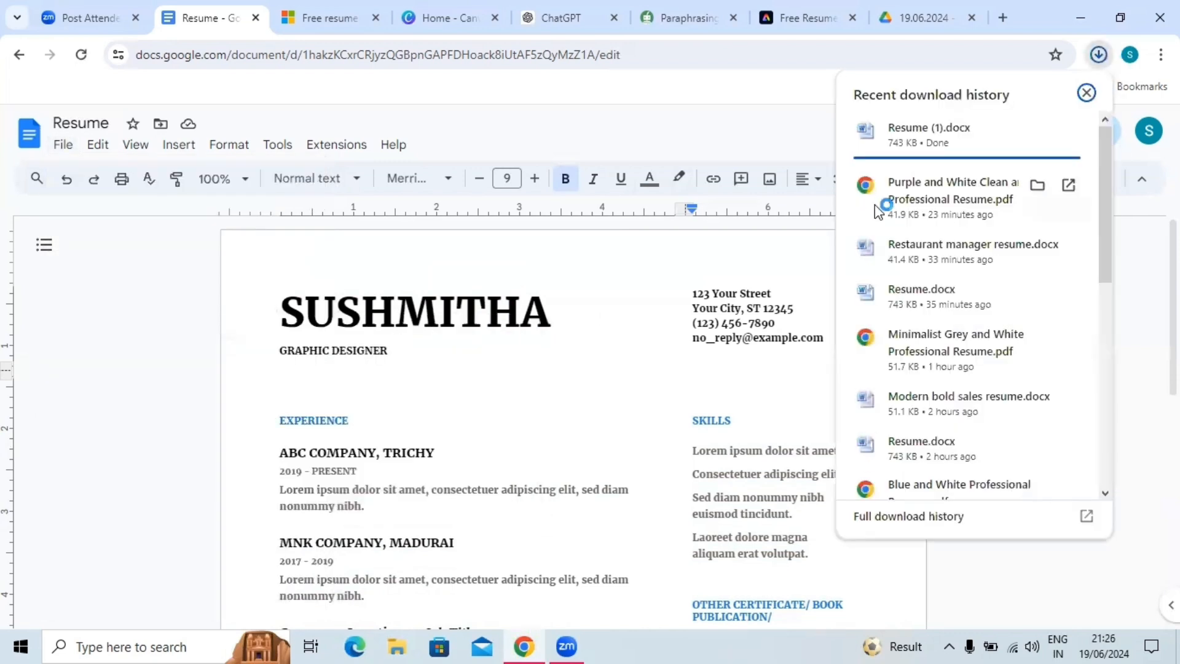
left_click(199, 333)
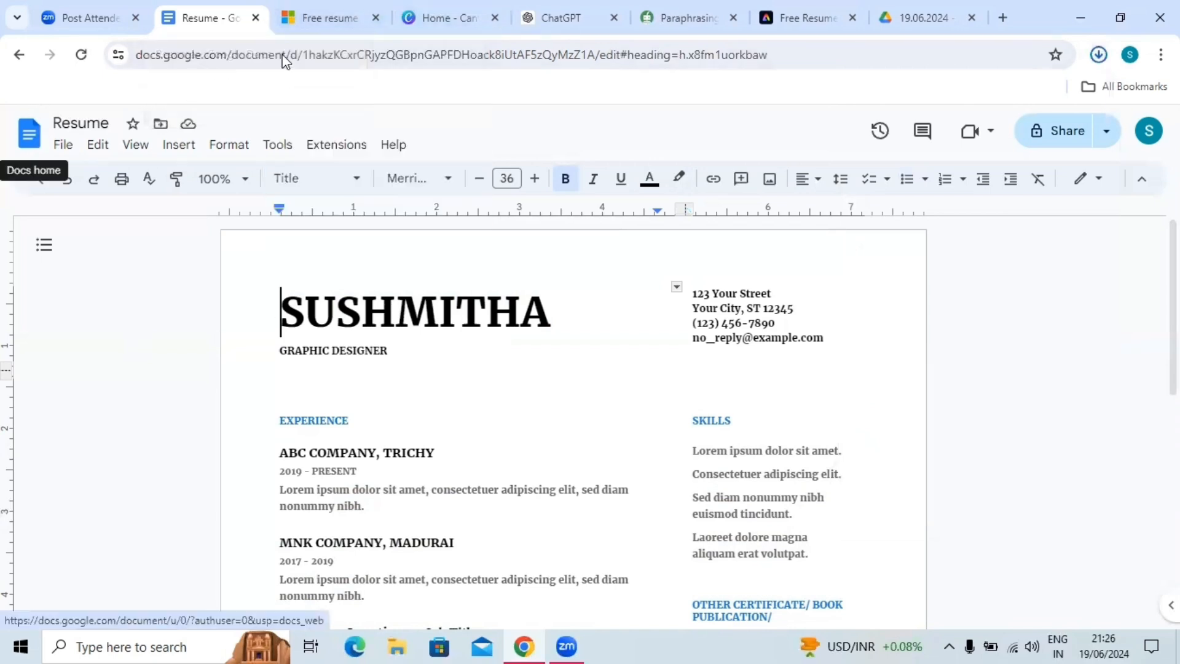
Switch to the Microsoft 365 Create resume templates page and open the Restaurant manager resume template
left_click(315, 25)
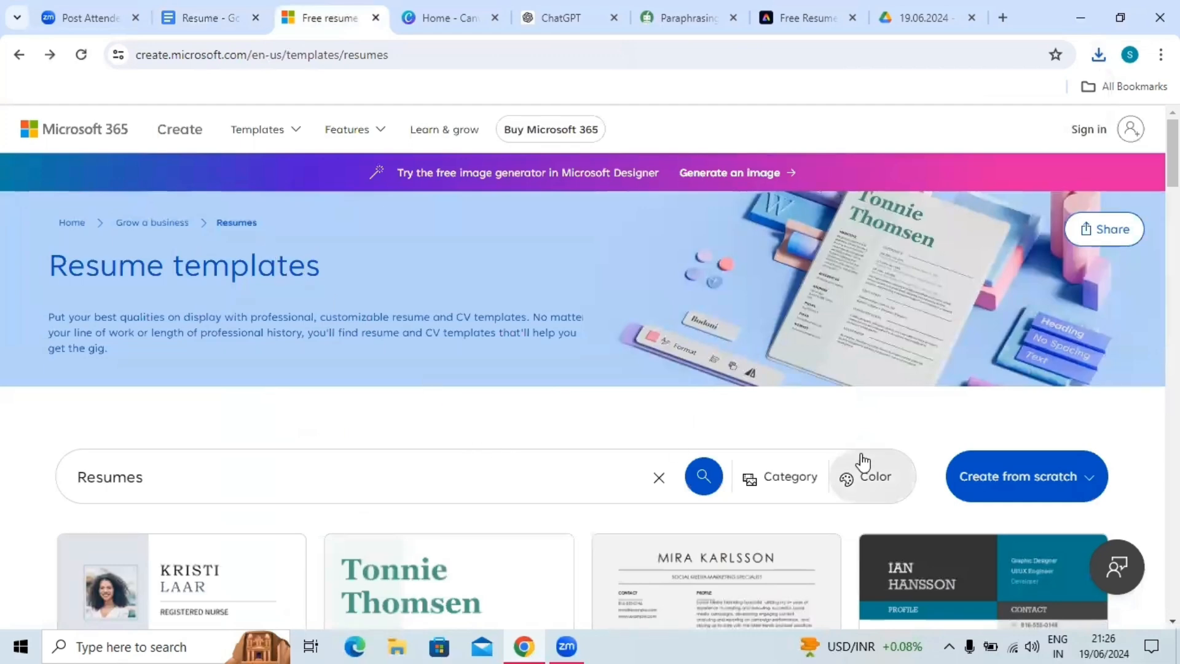
scroll(706, 428, "down", 1)
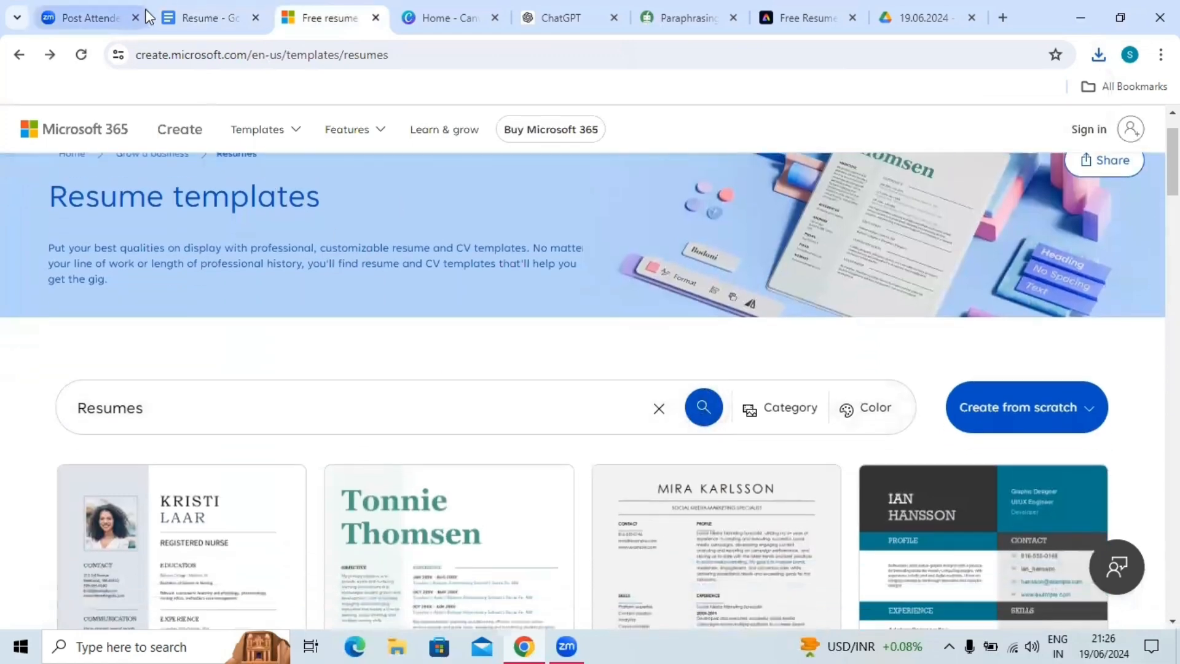
scroll(212, 316, "up", 1)
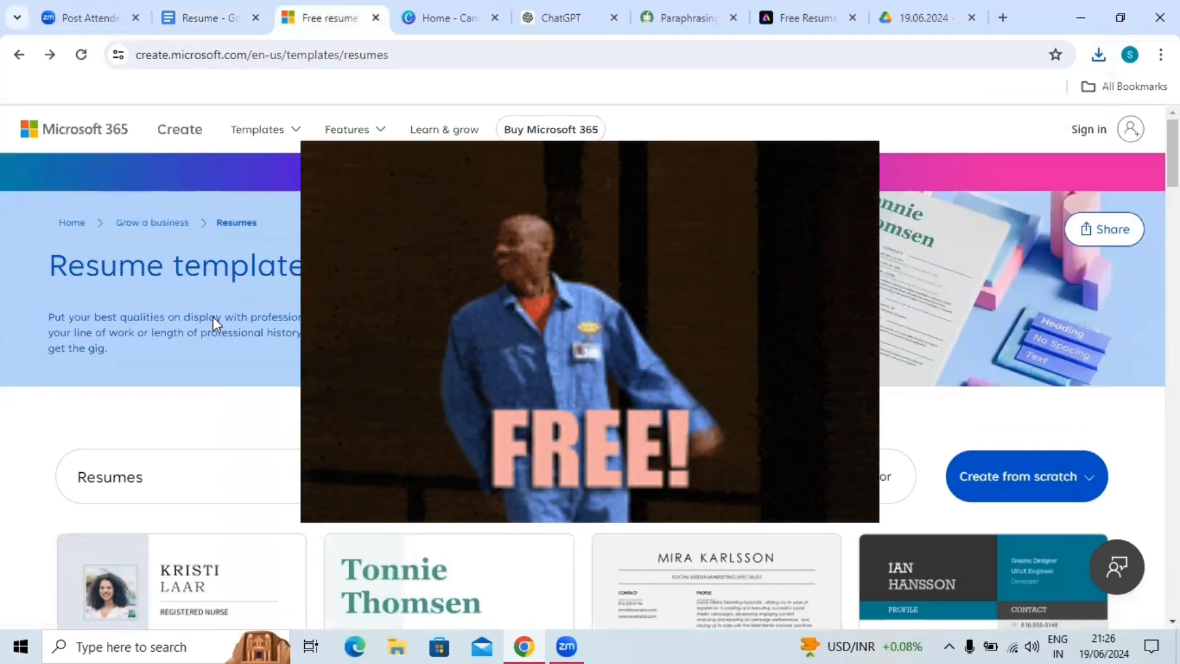
scroll(213, 316, "down", 8)
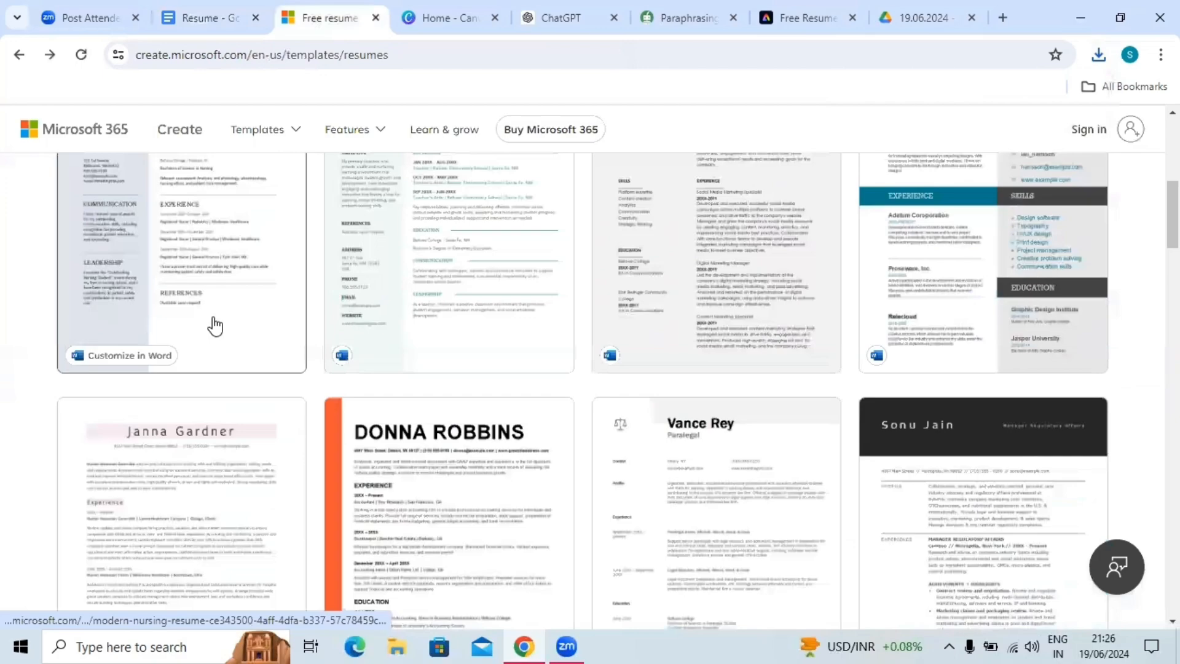
scroll(214, 326, "down", 3)
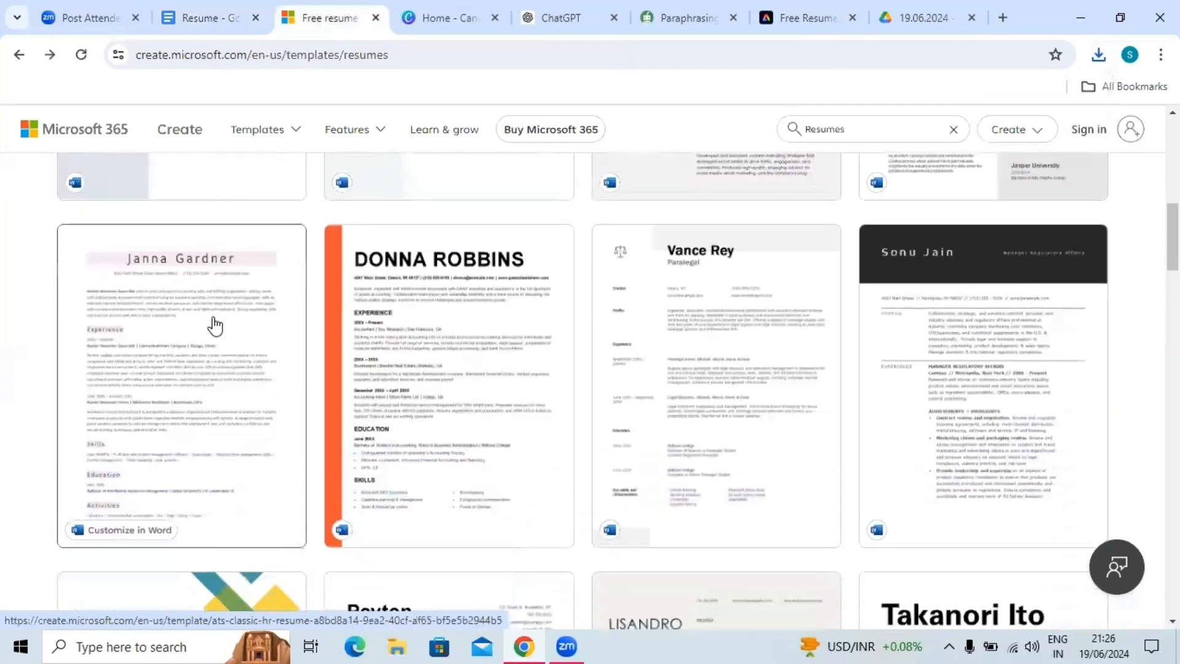
scroll(215, 326, "down", 10)
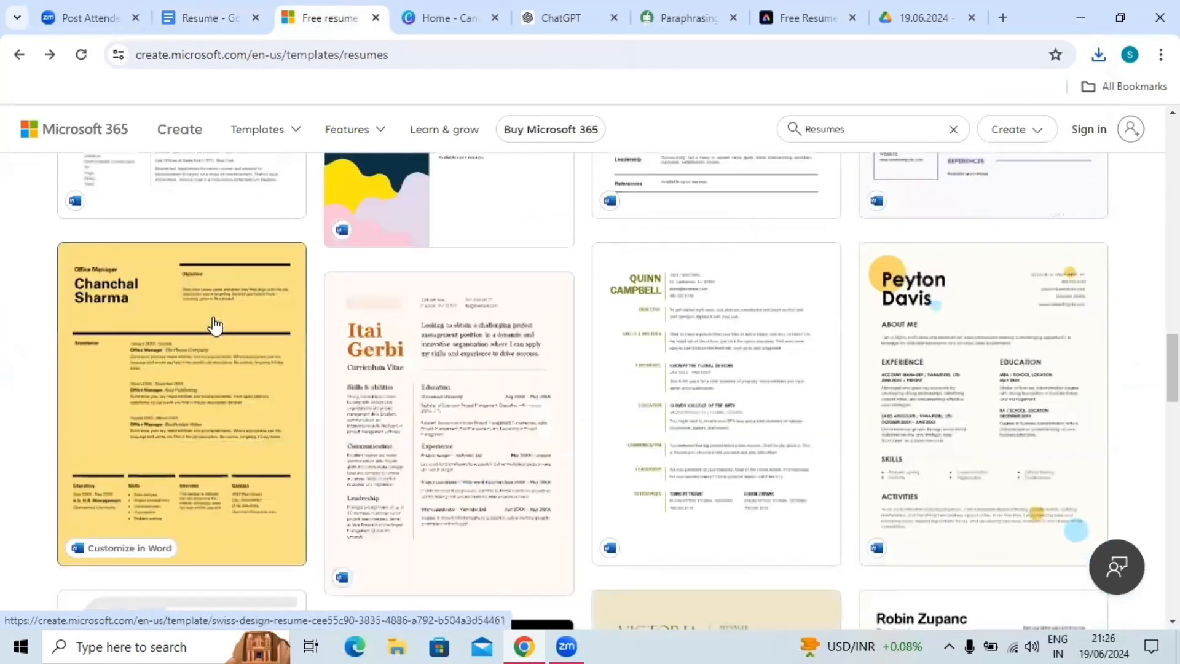
scroll(215, 325, "down", 6)
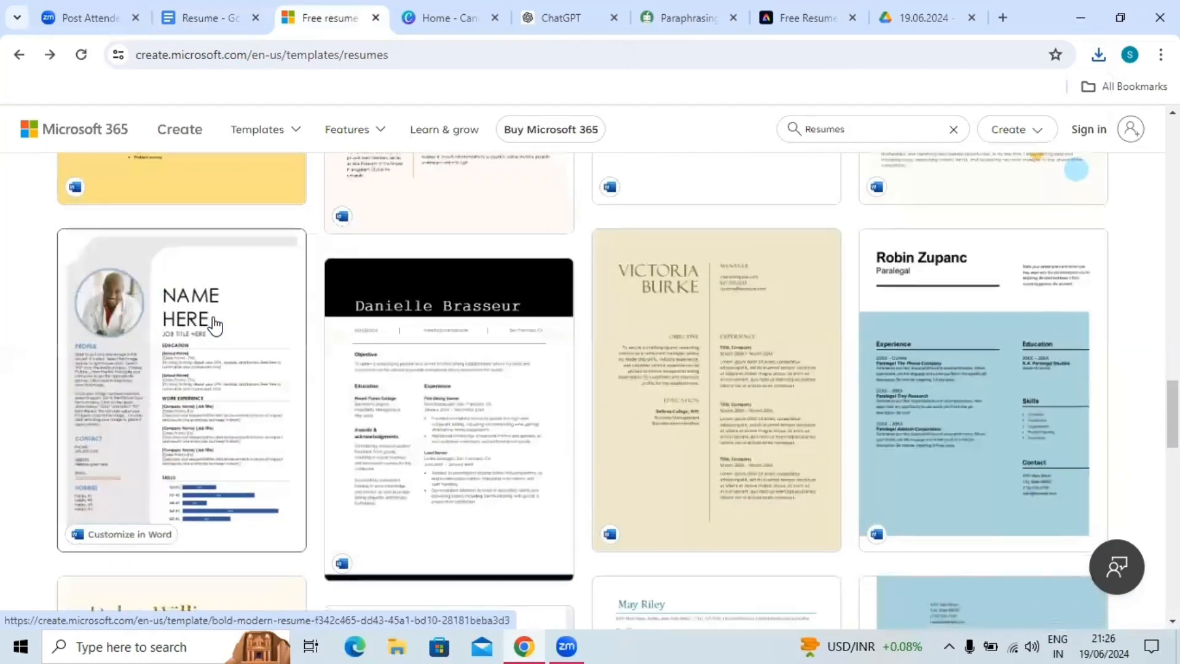
scroll(215, 325, "down", 5)
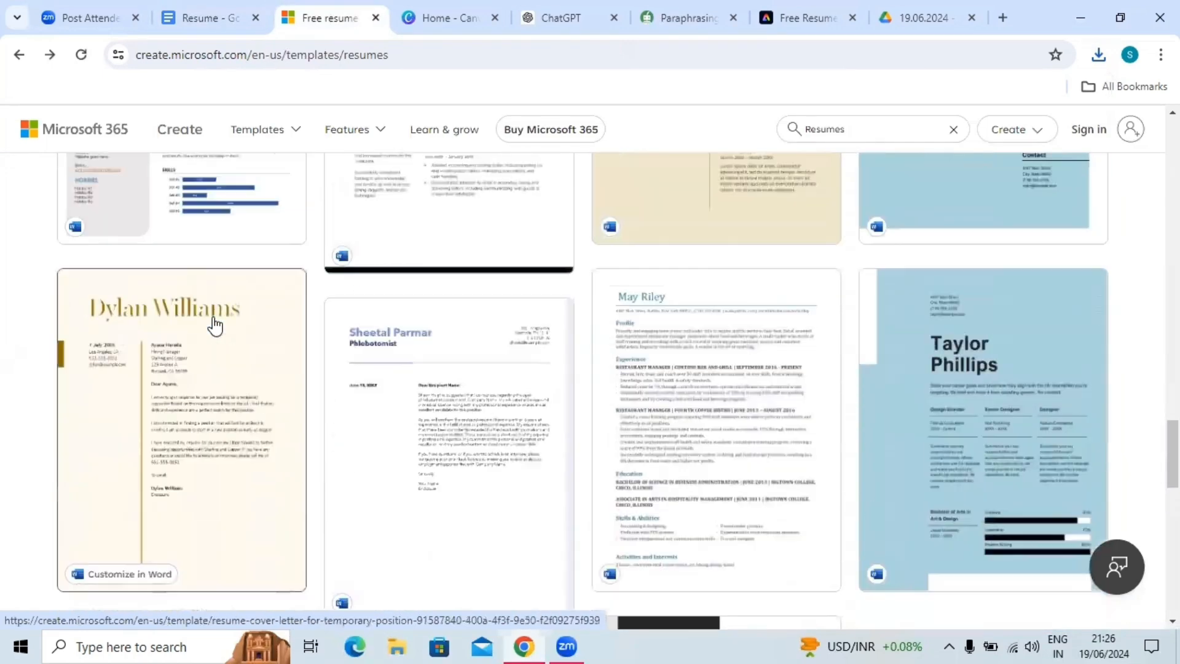
left_click(730, 399)
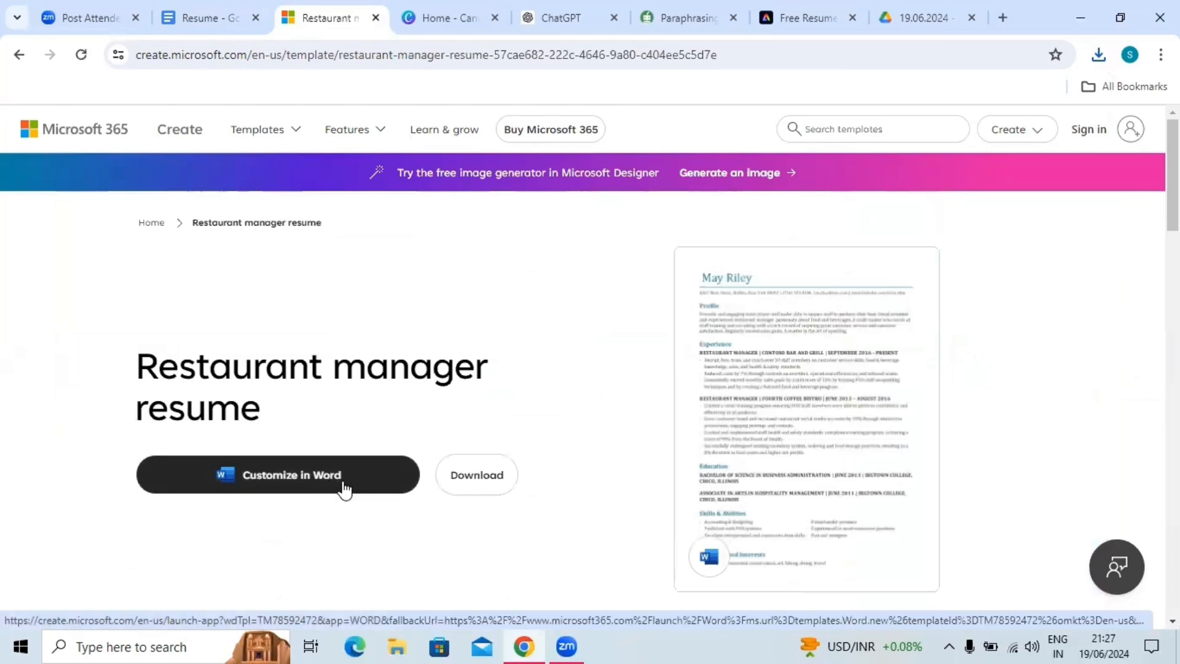
Download the Restaurant manager resume template and bring up the recent download history
left_click(476, 489)
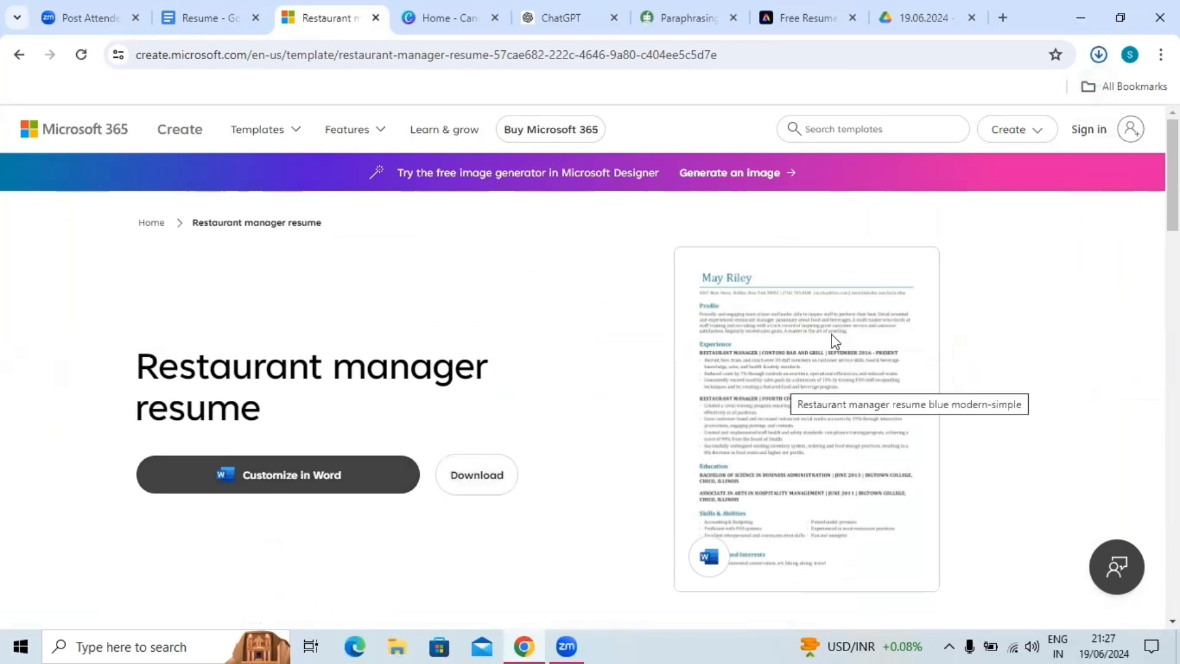
left_click(1097, 57)
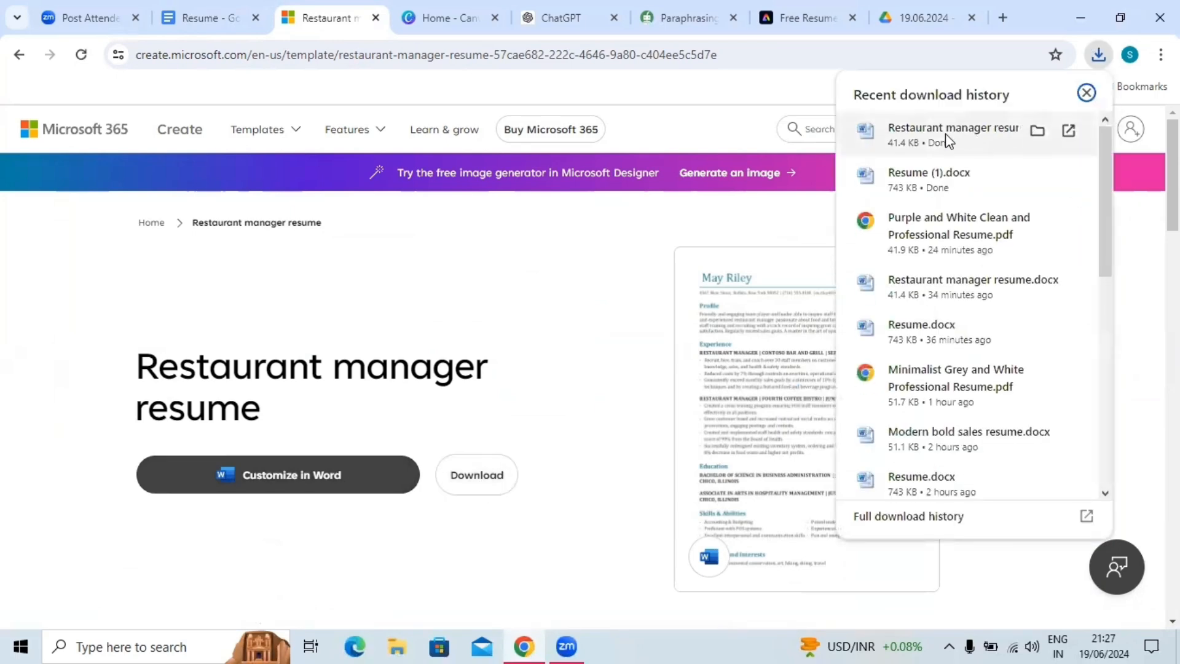